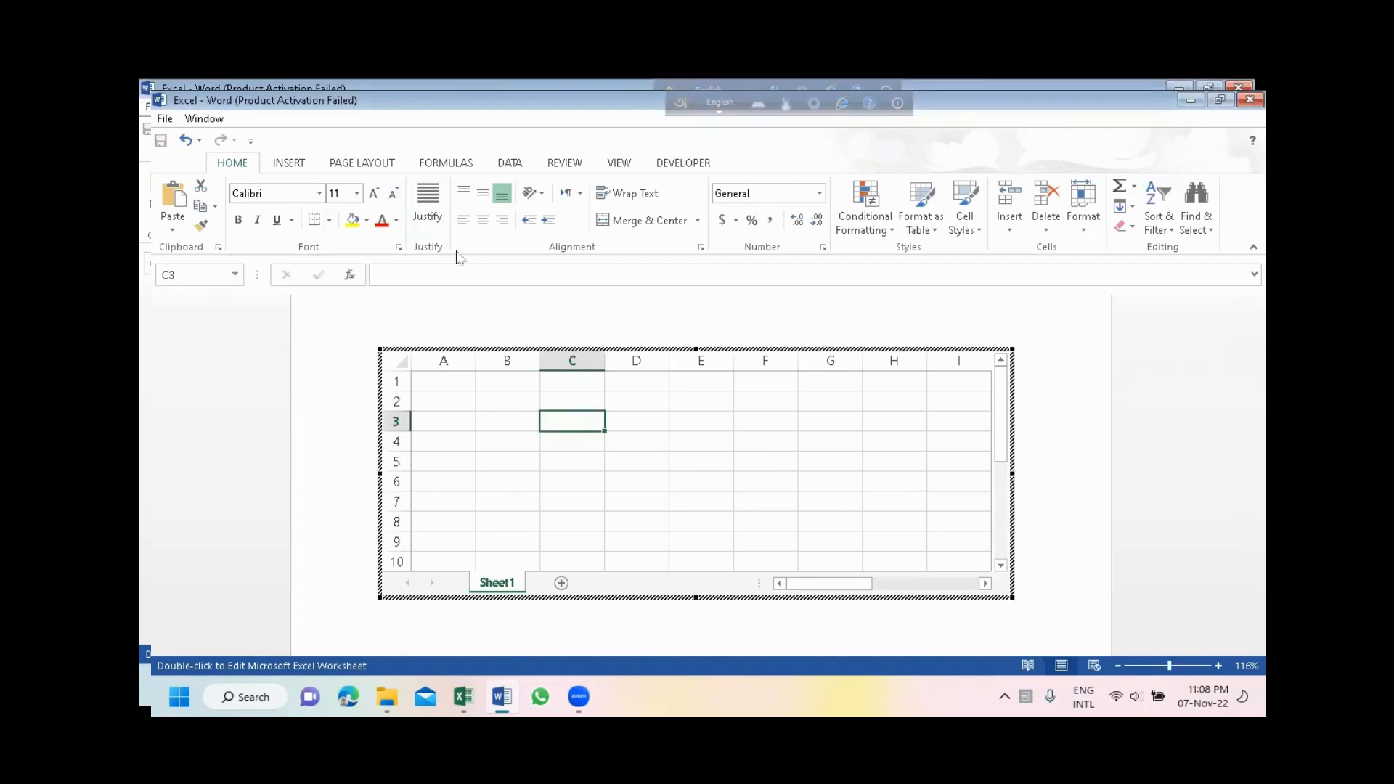
# - Enter a sample name in cell A1 of the embedded sheet, fill it across A1:H18, and return to the document
pyautogui.click(438, 379)
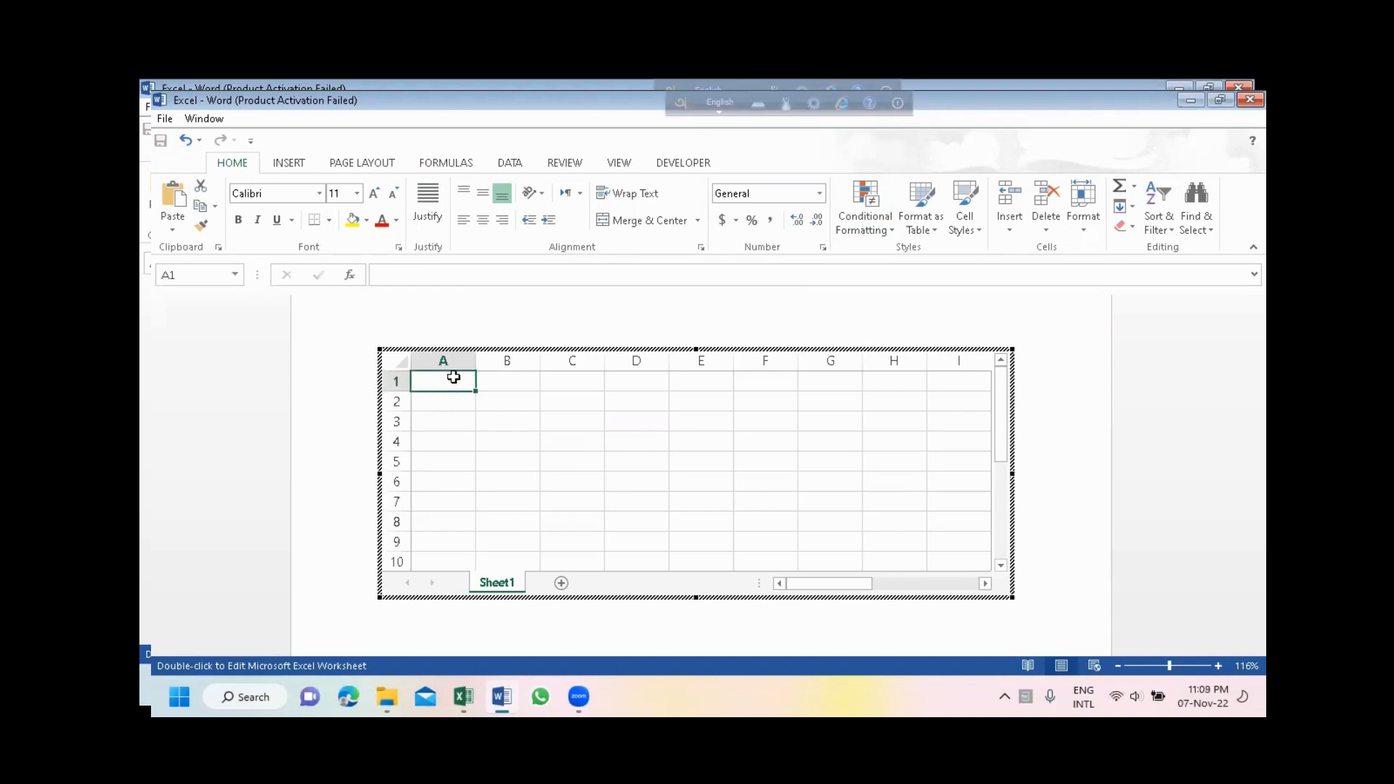
pyautogui.write('Ra')
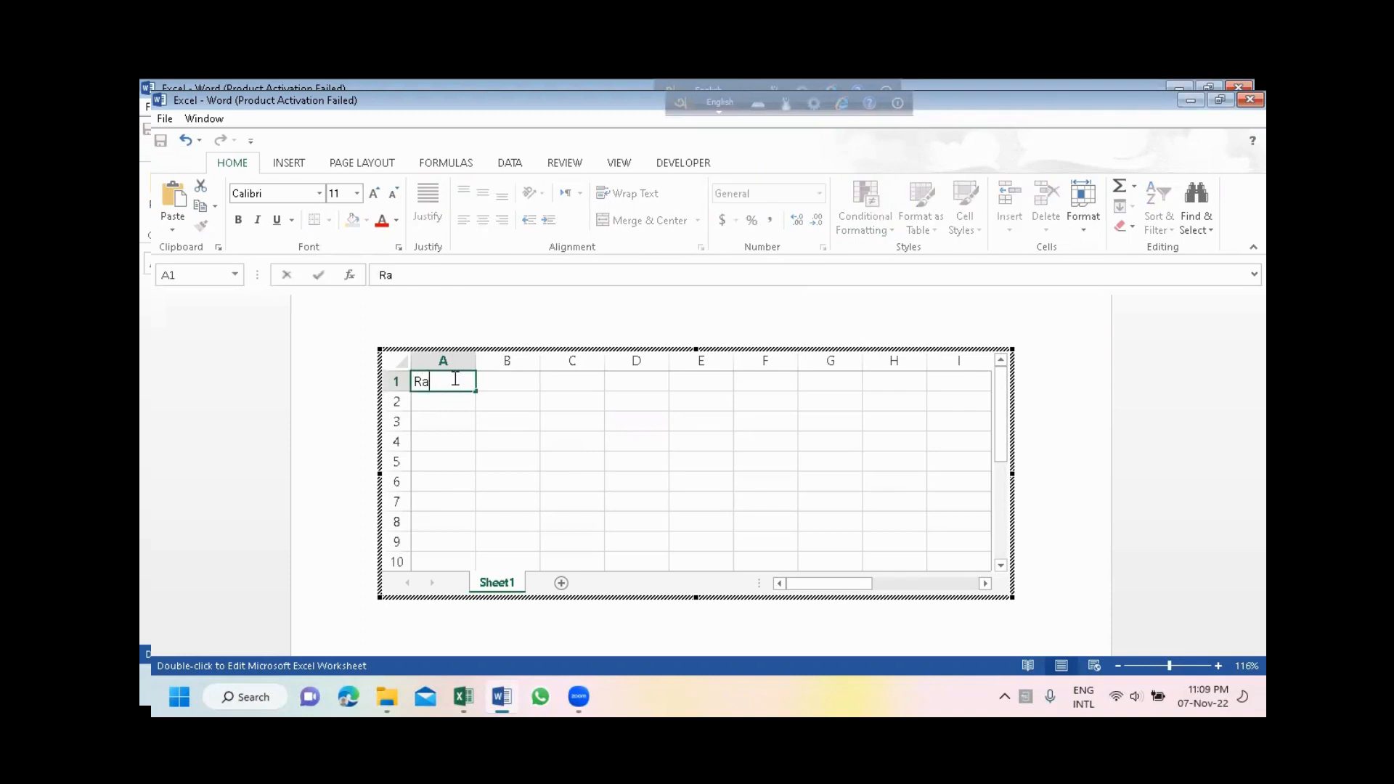
pyautogui.write('fiq')
pyautogui.click(479, 405)
pyautogui.click(467, 382)
pyautogui.moveTo(476, 392); pyautogui.dragTo(938, 596)
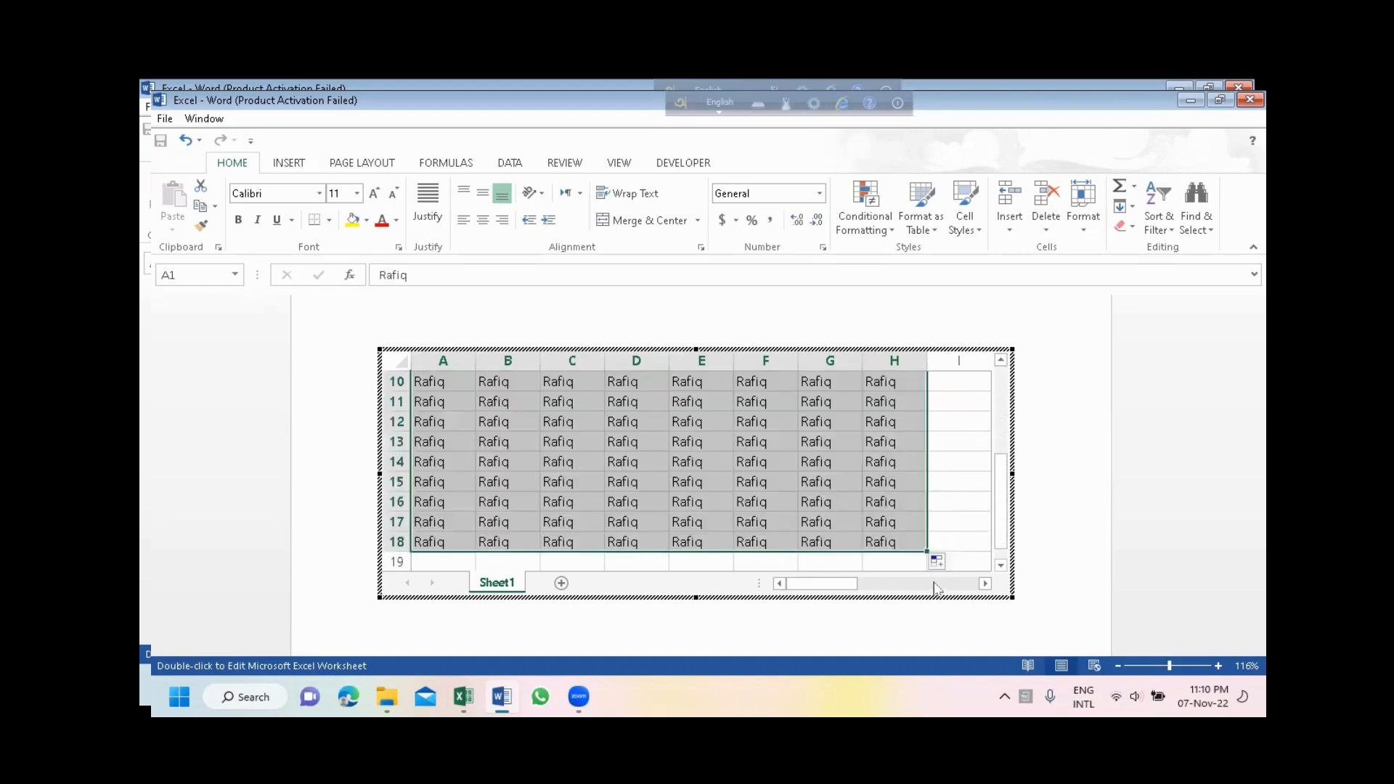
pyautogui.click(1072, 457)
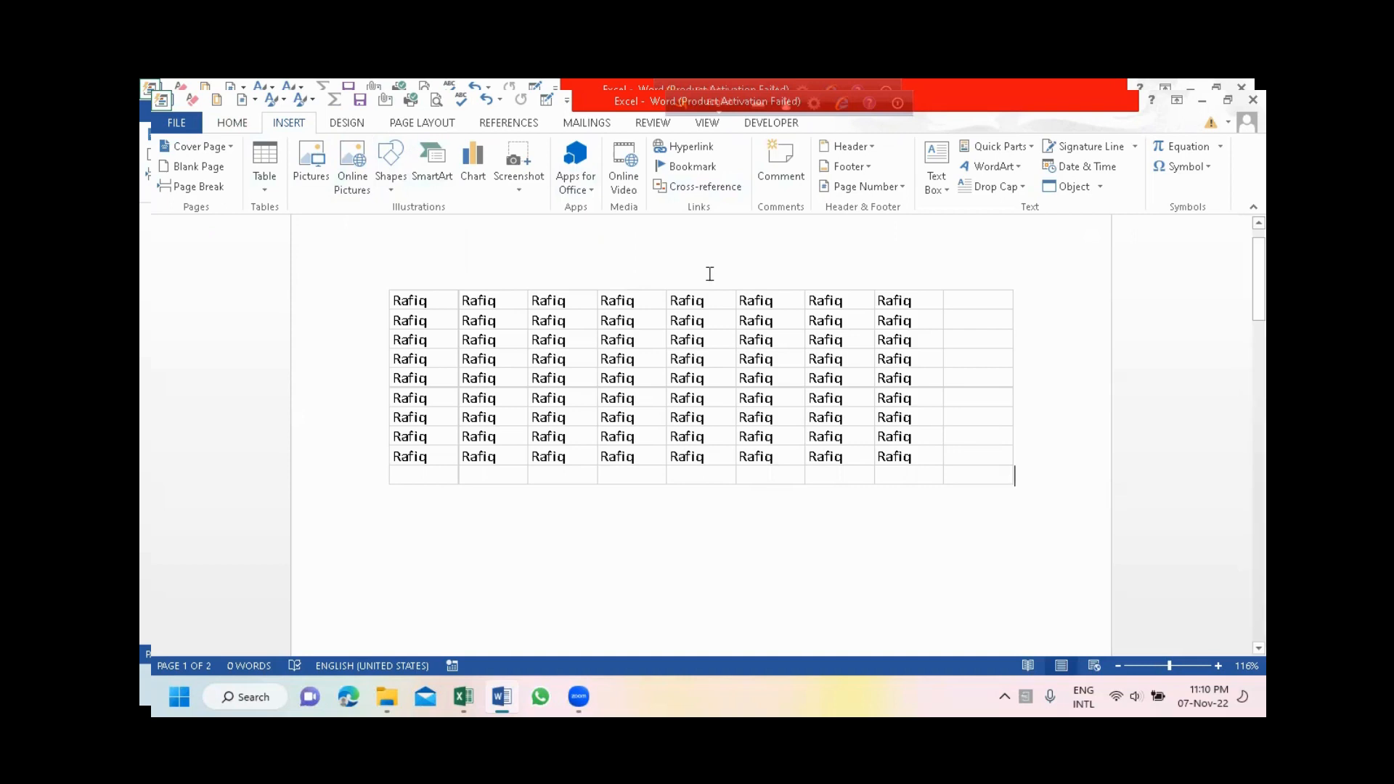
# - Reopen the embedded worksheet, clear the contents of all the filled name cells, and return to the document
pyautogui.click(723, 355)
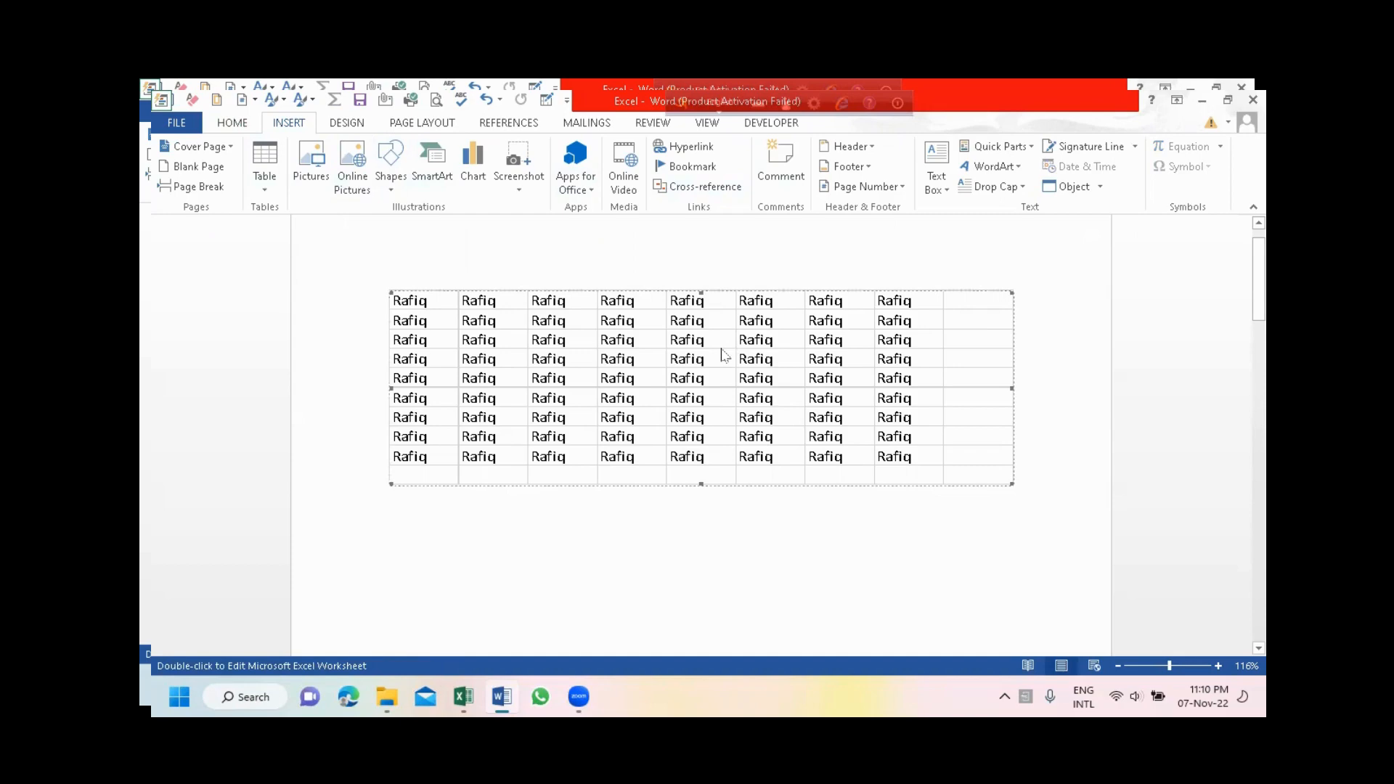
pyautogui.doubleClick(723, 355)
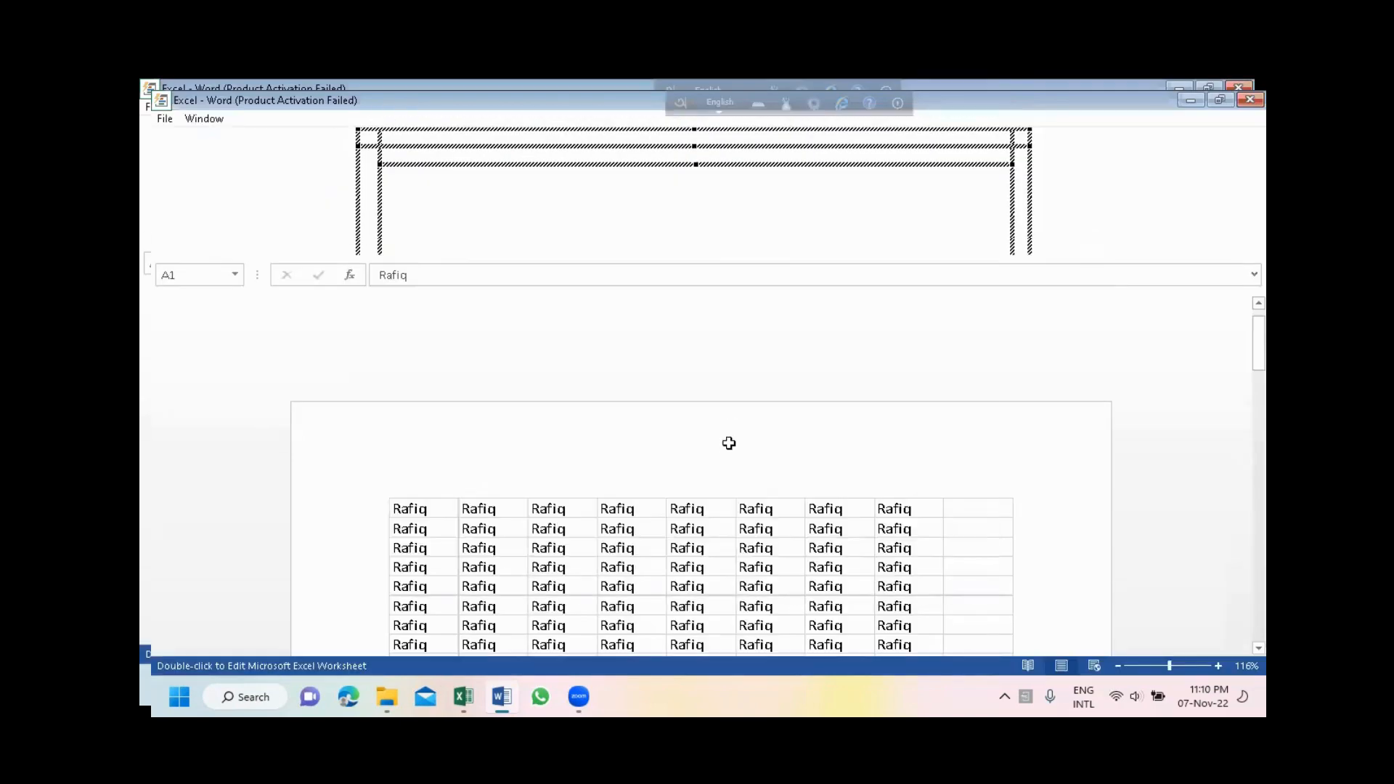
pyautogui.press('Delete')
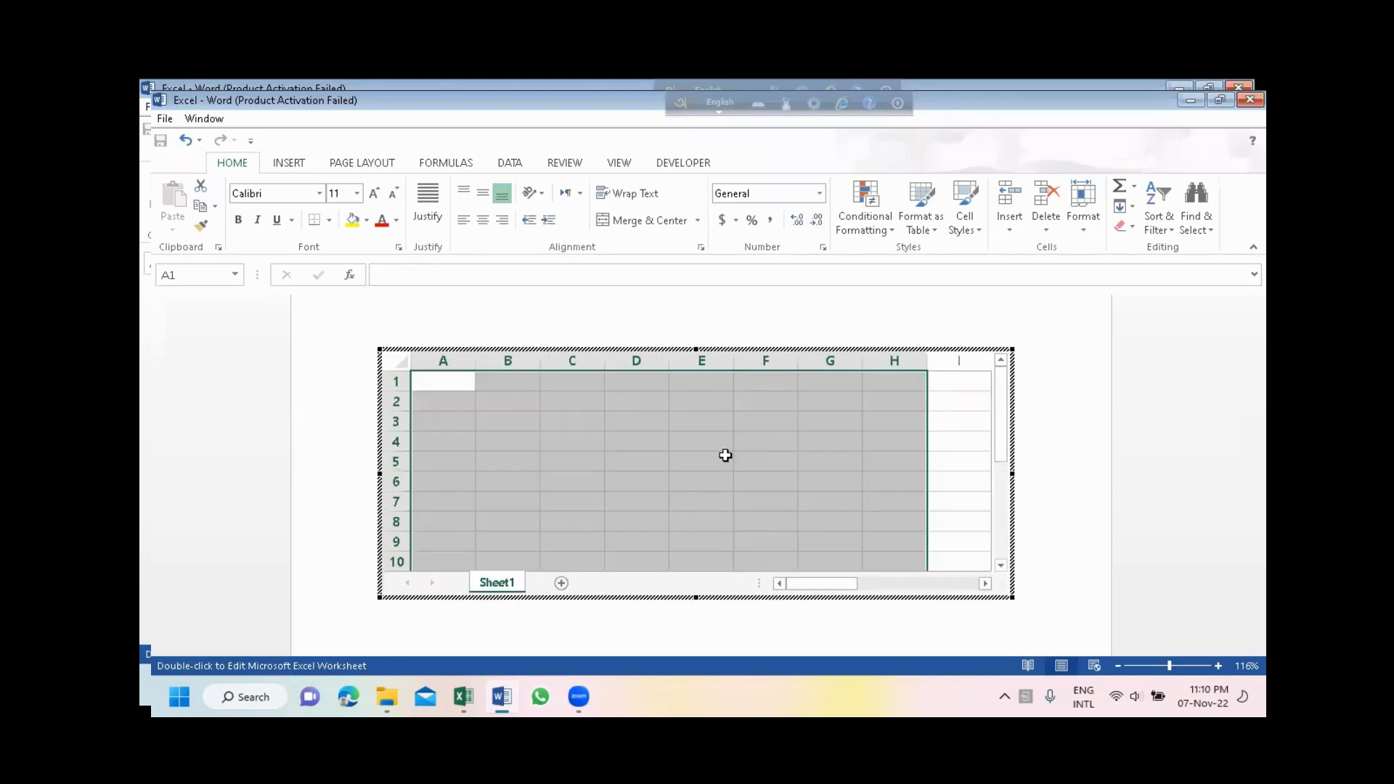
pyautogui.click(774, 305)
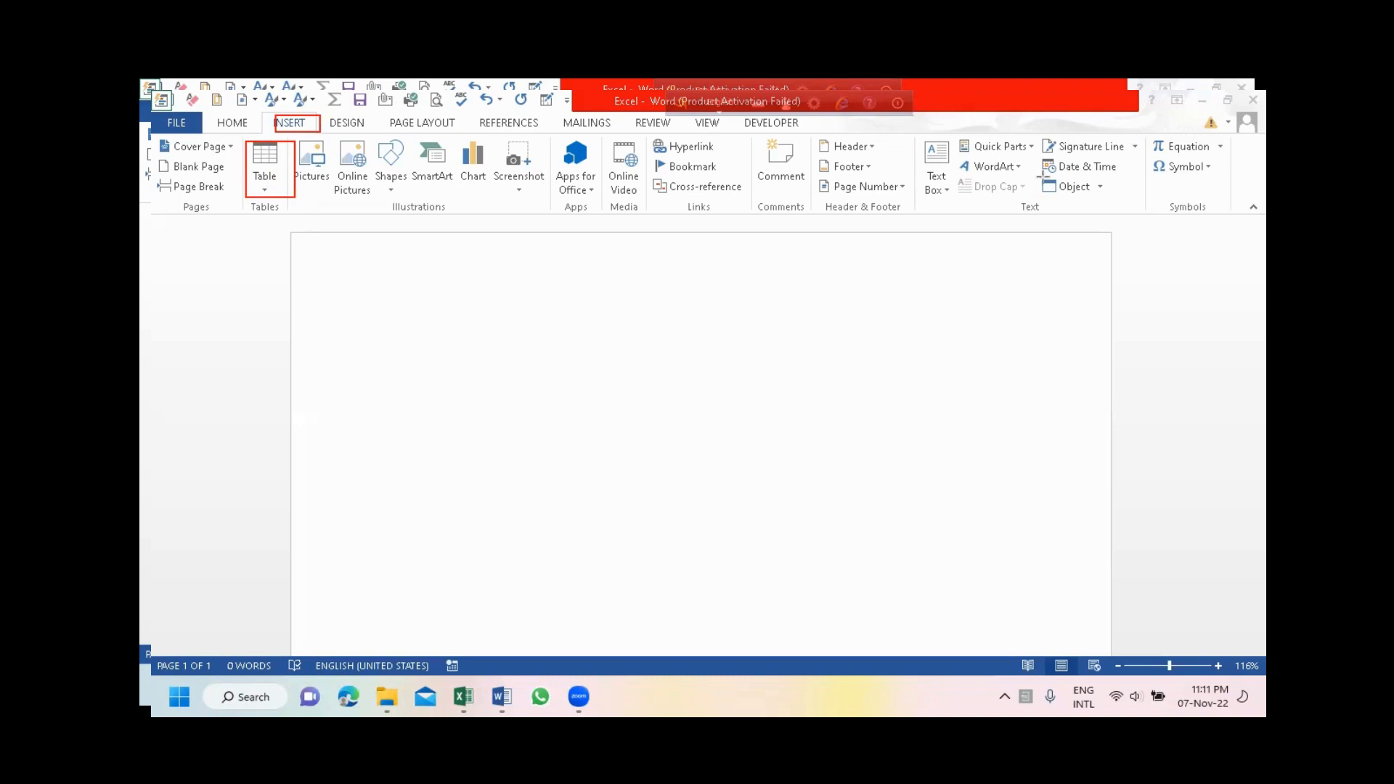
# - Insert an Excel Spreadsheet table into the blank document
pyautogui.click(264, 182)
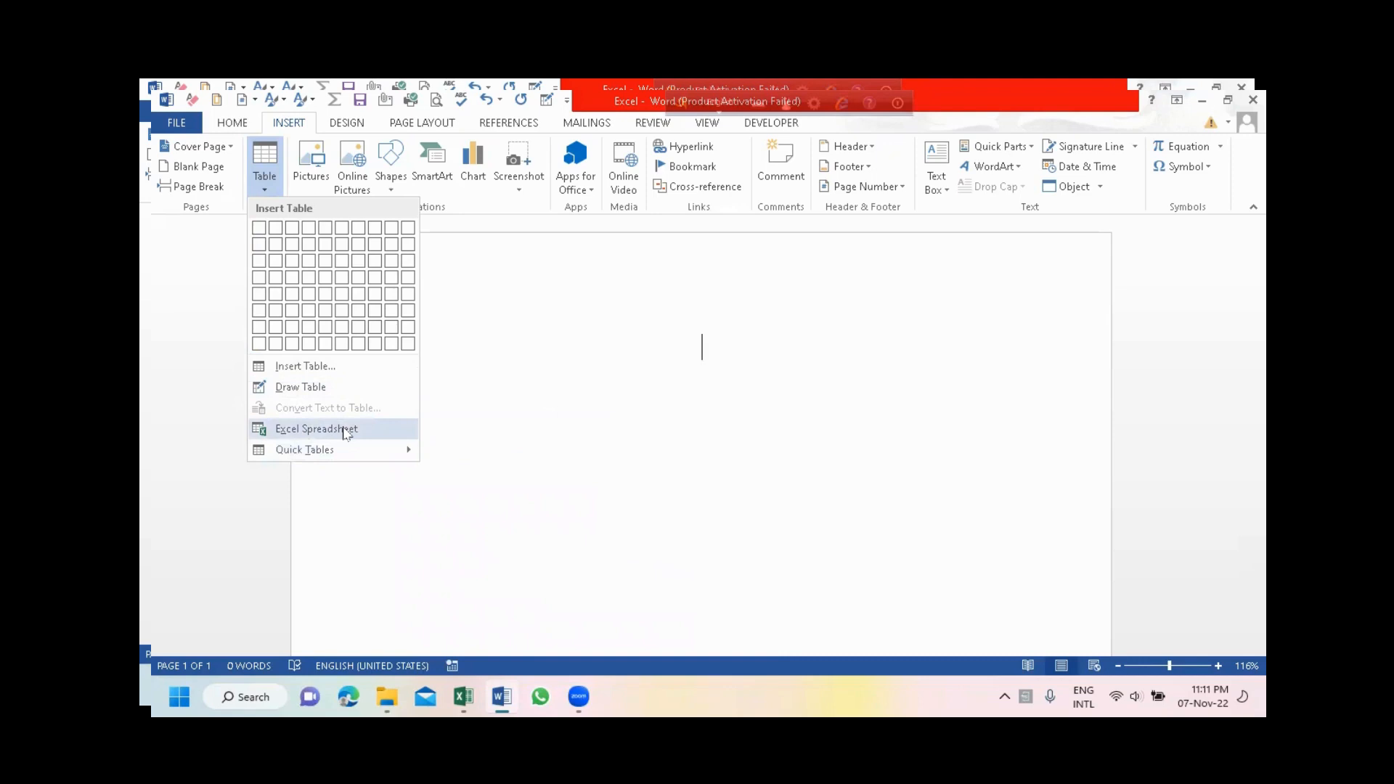
pyautogui.click(345, 430)
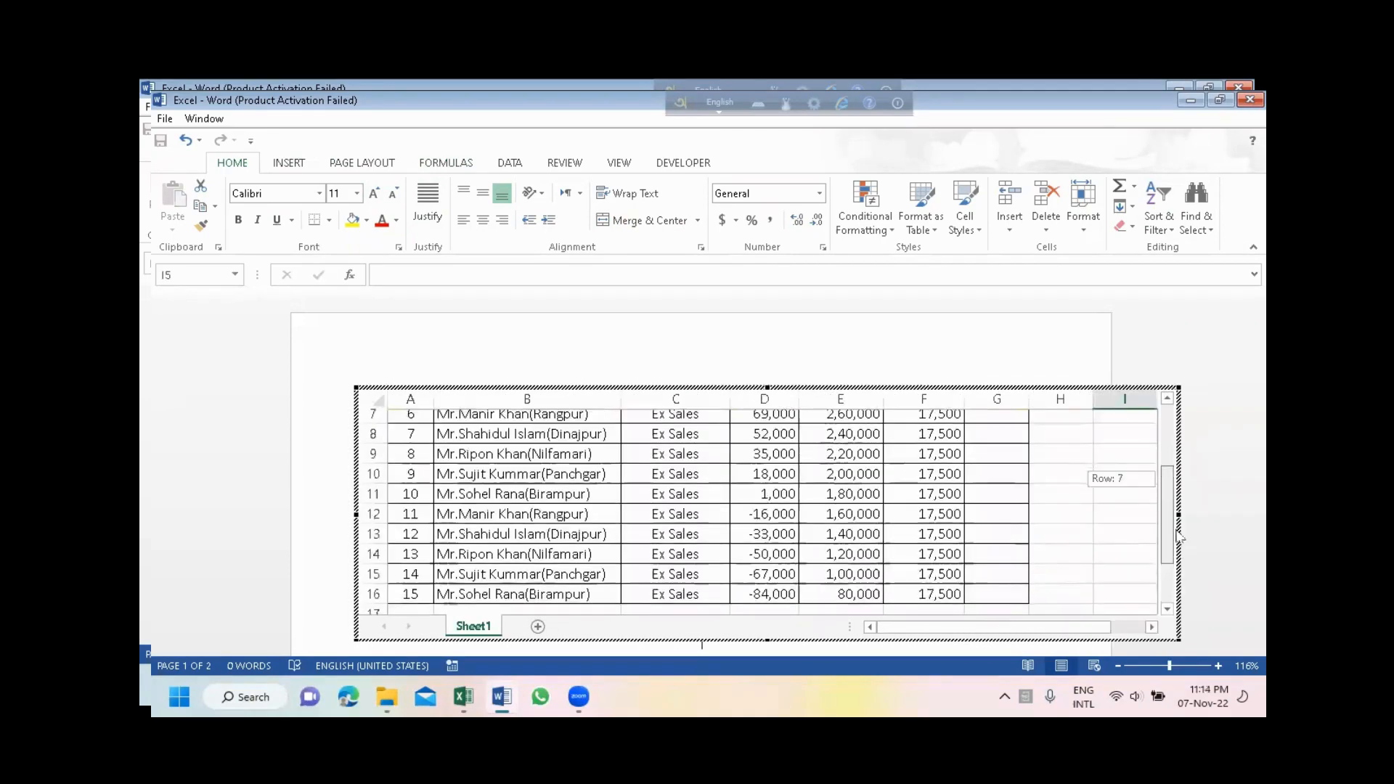
# - Fill the Total column cells G2:G16 with AutoSum totals of the Pipe, Fitting and Tape targets in each row
pyautogui.moveTo(1177, 536); pyautogui.dragTo(1179, 483)
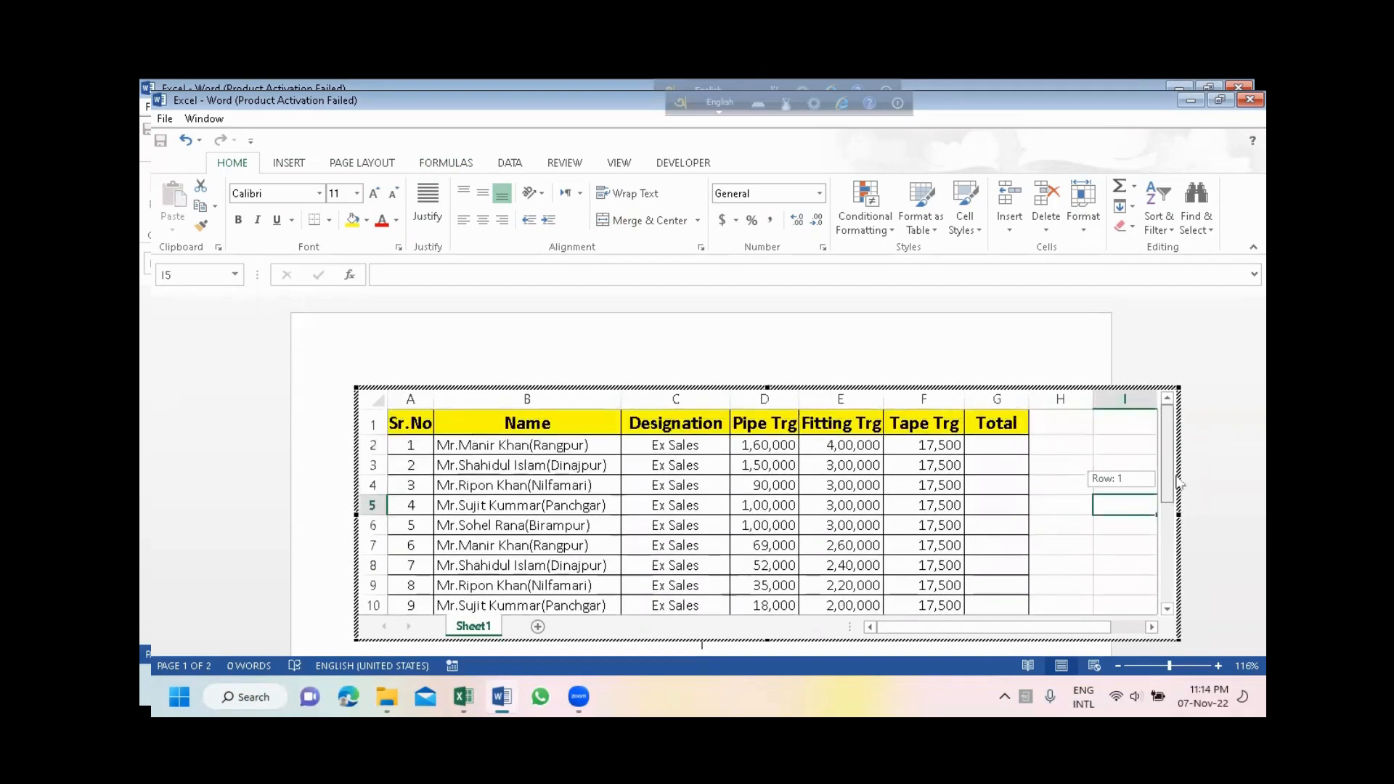
pyautogui.moveTo(1015, 447); pyautogui.dragTo(1024, 589)
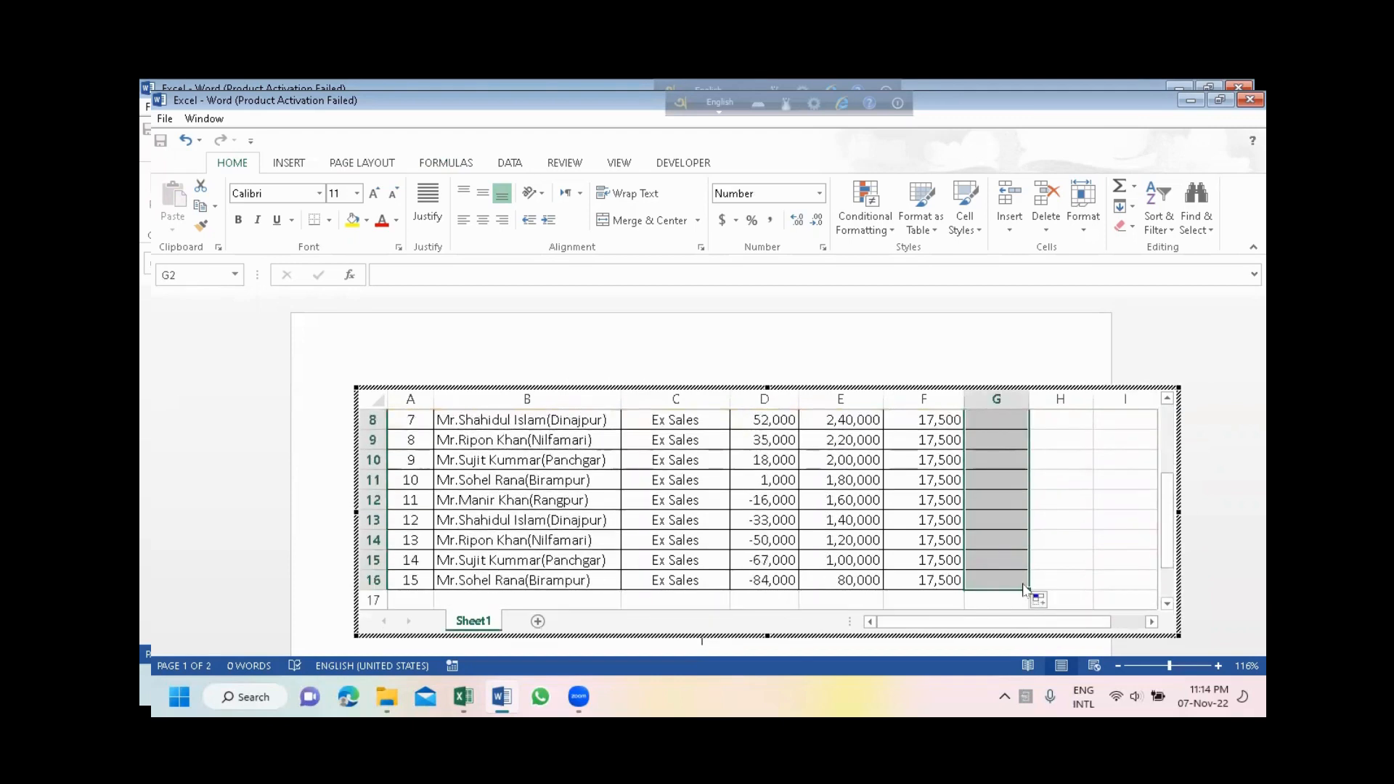
pyautogui.press('alt')
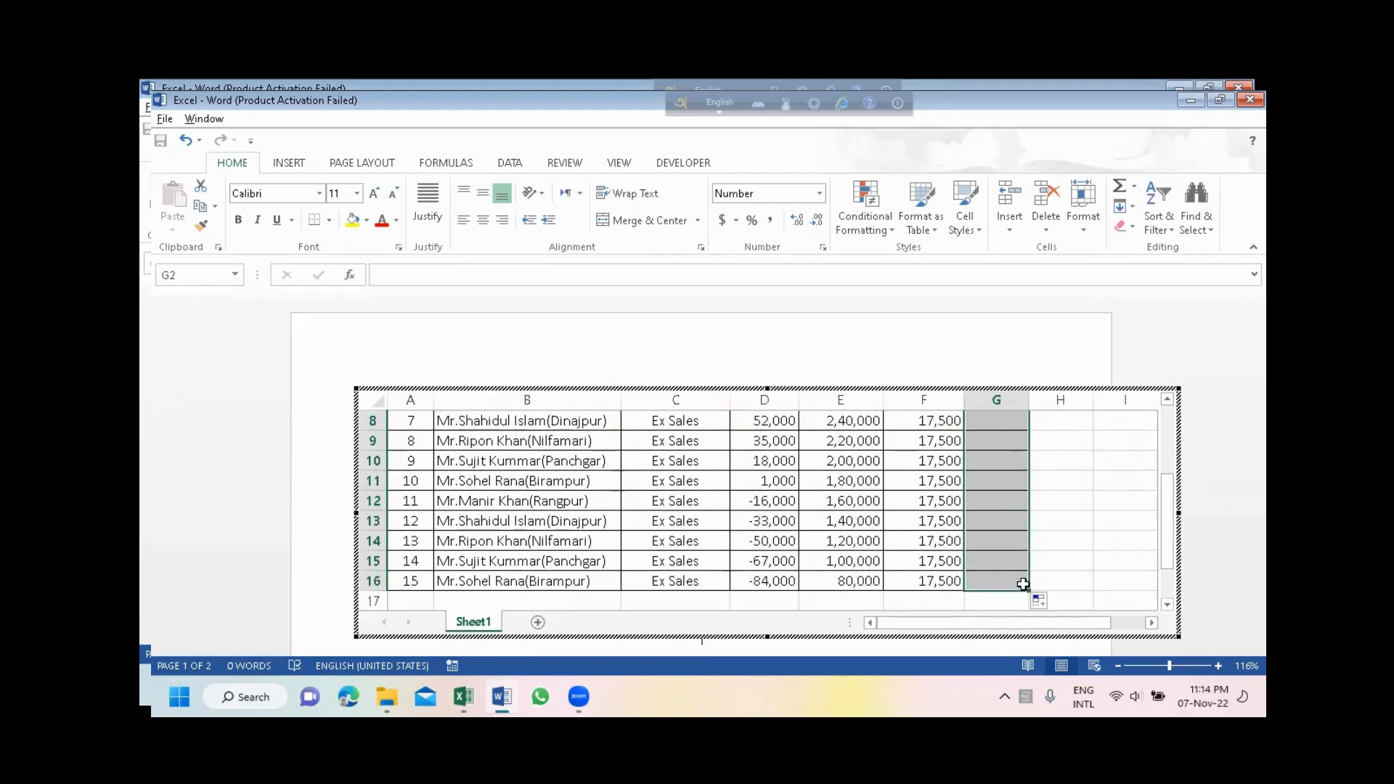
pyautogui.hotkey('alt', '=')
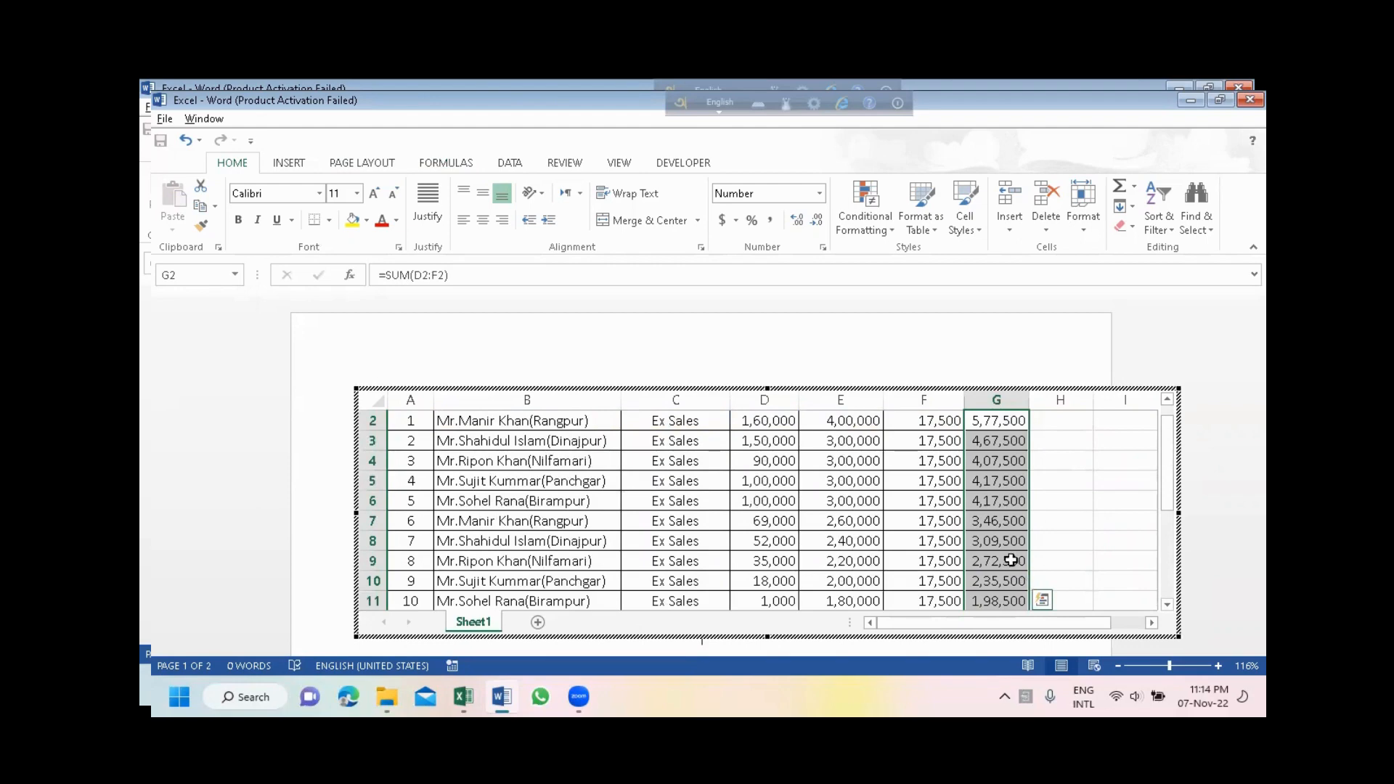
# - Leave the embedded worksheet to check how the table displays in the document, and reopen it for editing
pyautogui.click(1059, 357)
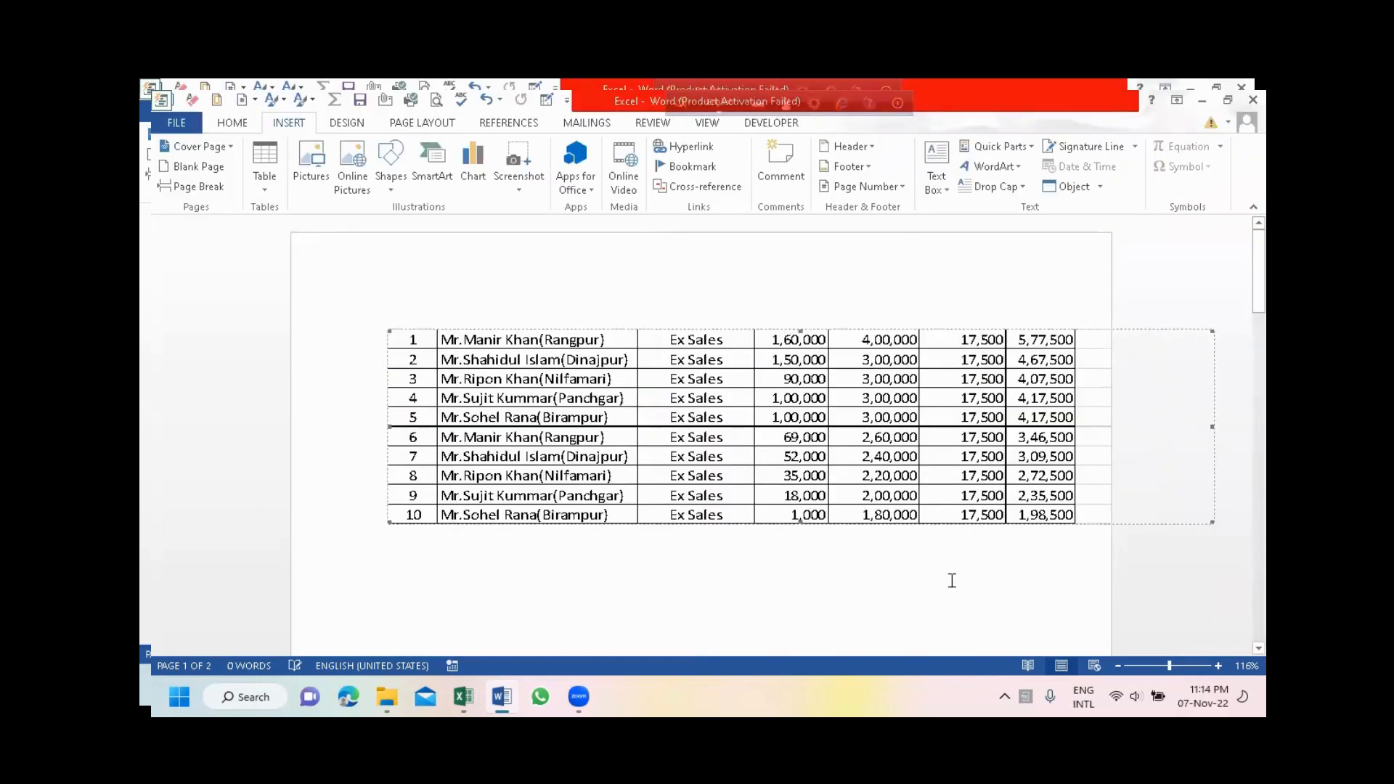
pyautogui.click(833, 569)
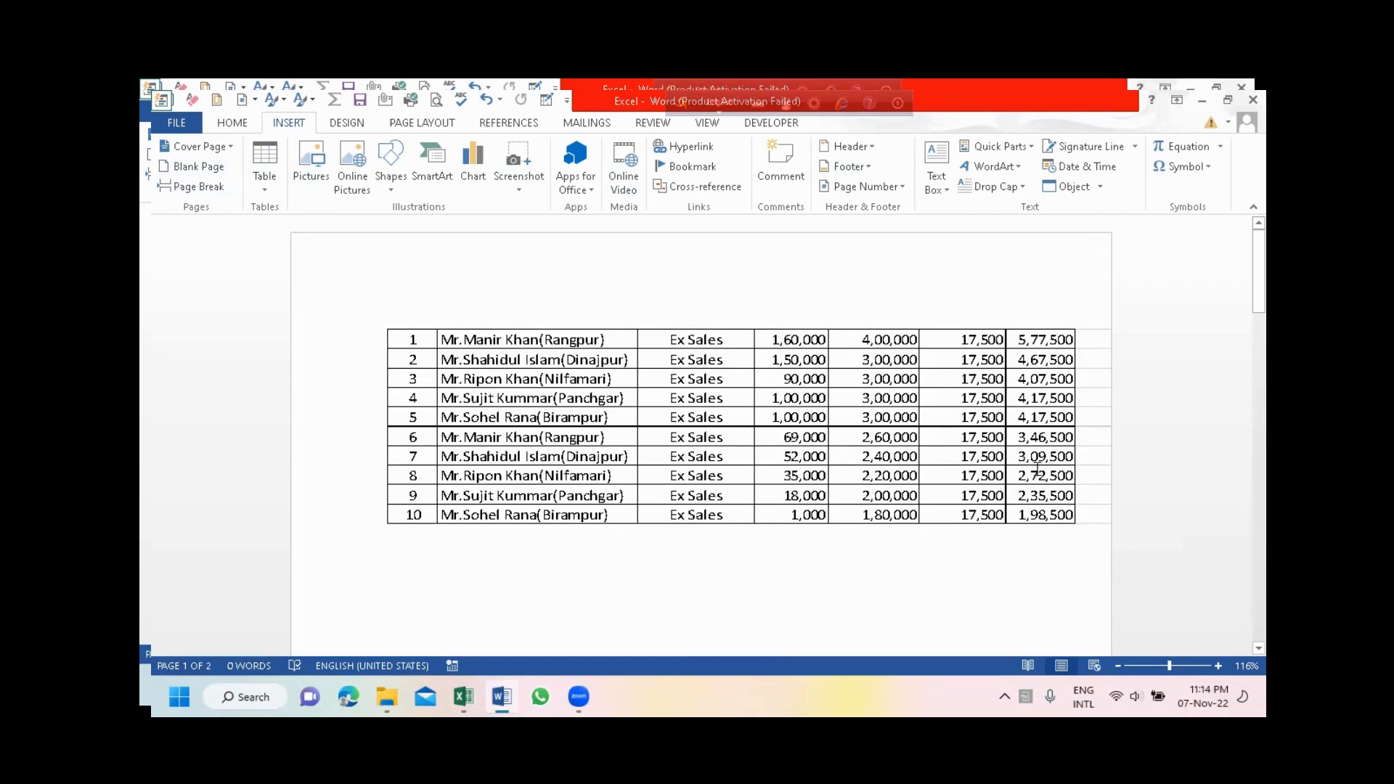
pyautogui.click(709, 398)
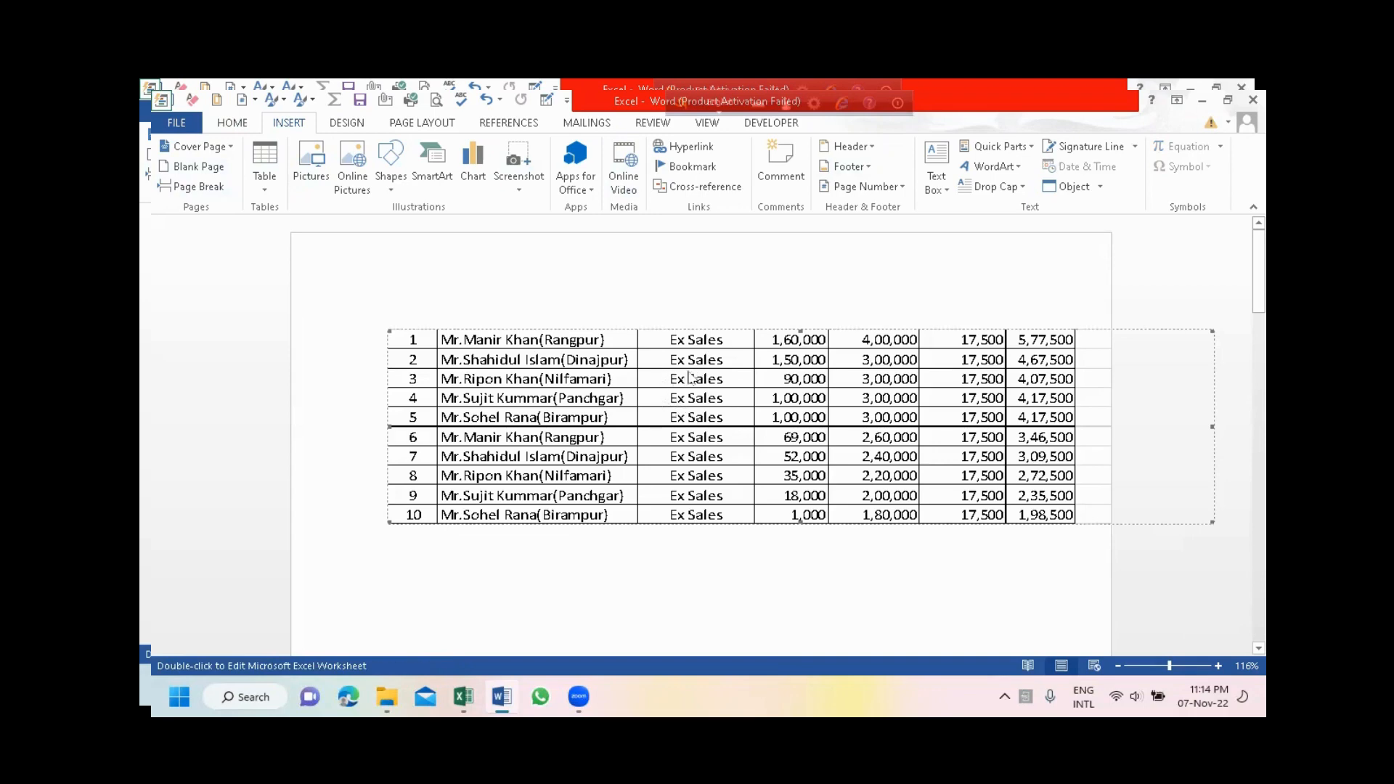
pyautogui.doubleClick(690, 379)
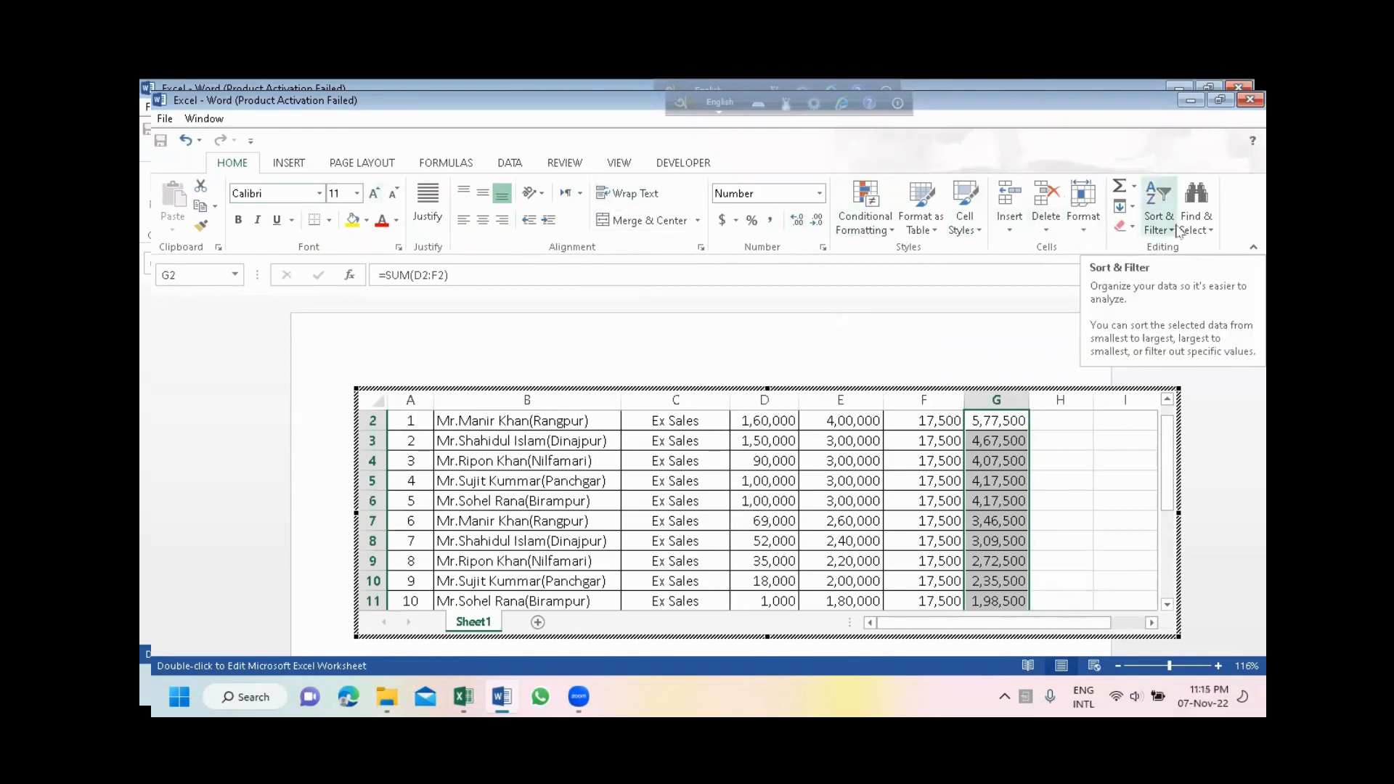
pyautogui.click(371, 422)
pyautogui.rightClick(371, 421)
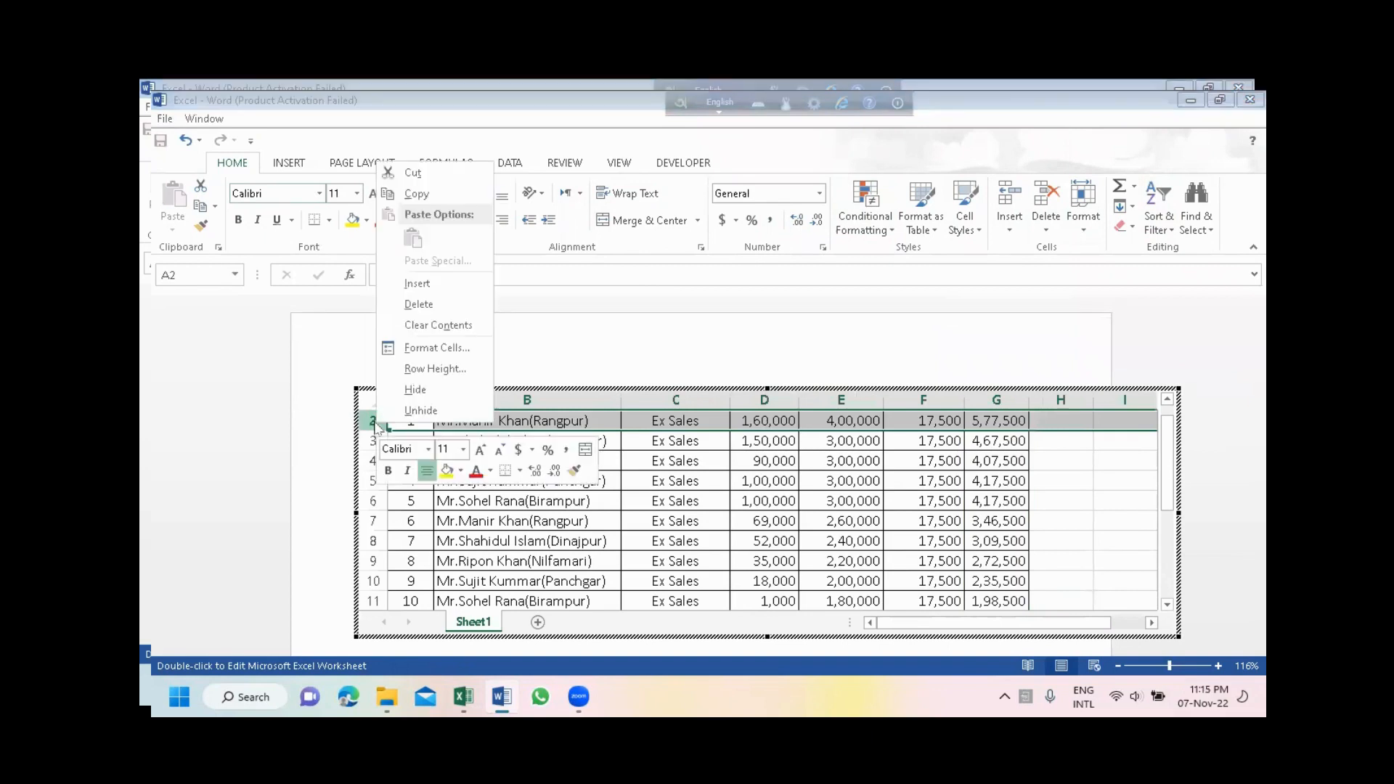
pyautogui.press('i')
pyautogui.click(373, 423)
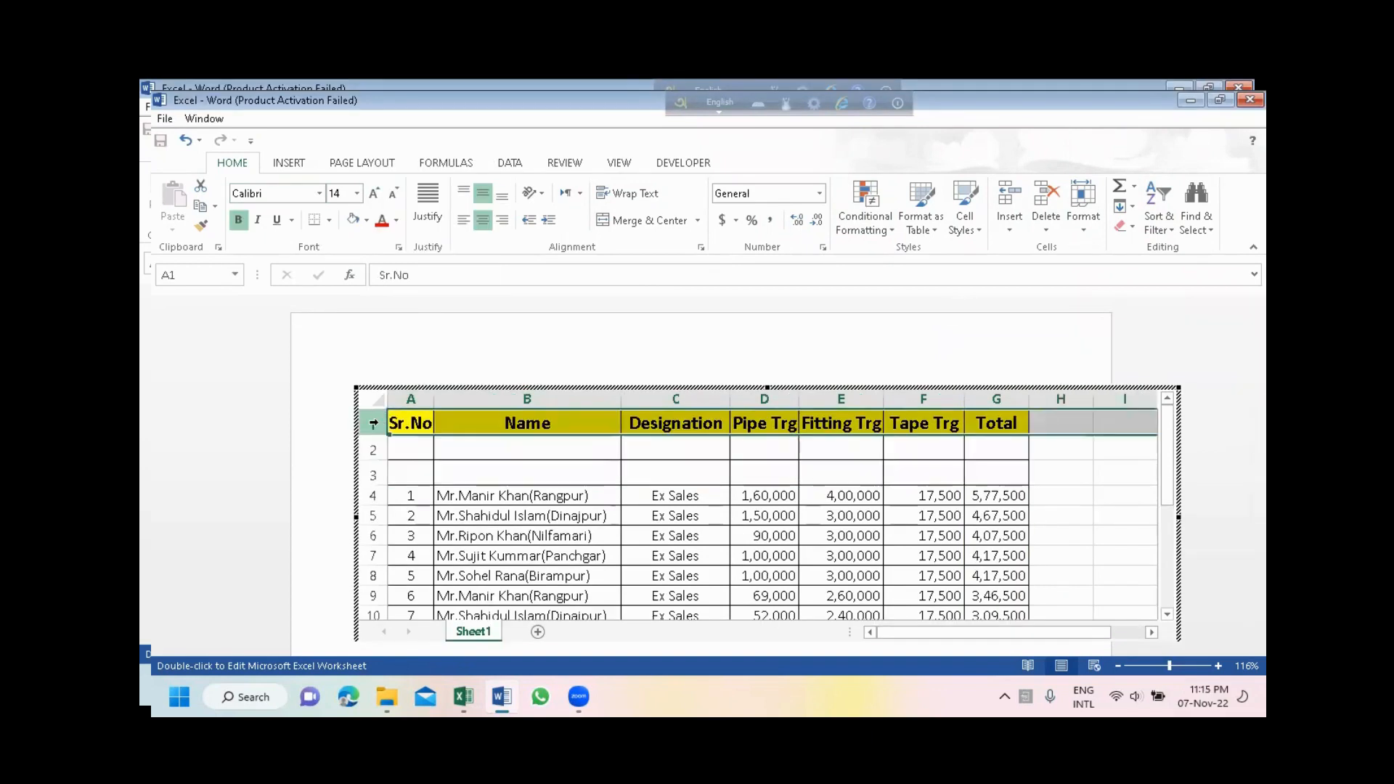
pyautogui.moveTo(372, 449); pyautogui.dragTo(372, 465)
pyautogui.rightClick(373, 469)
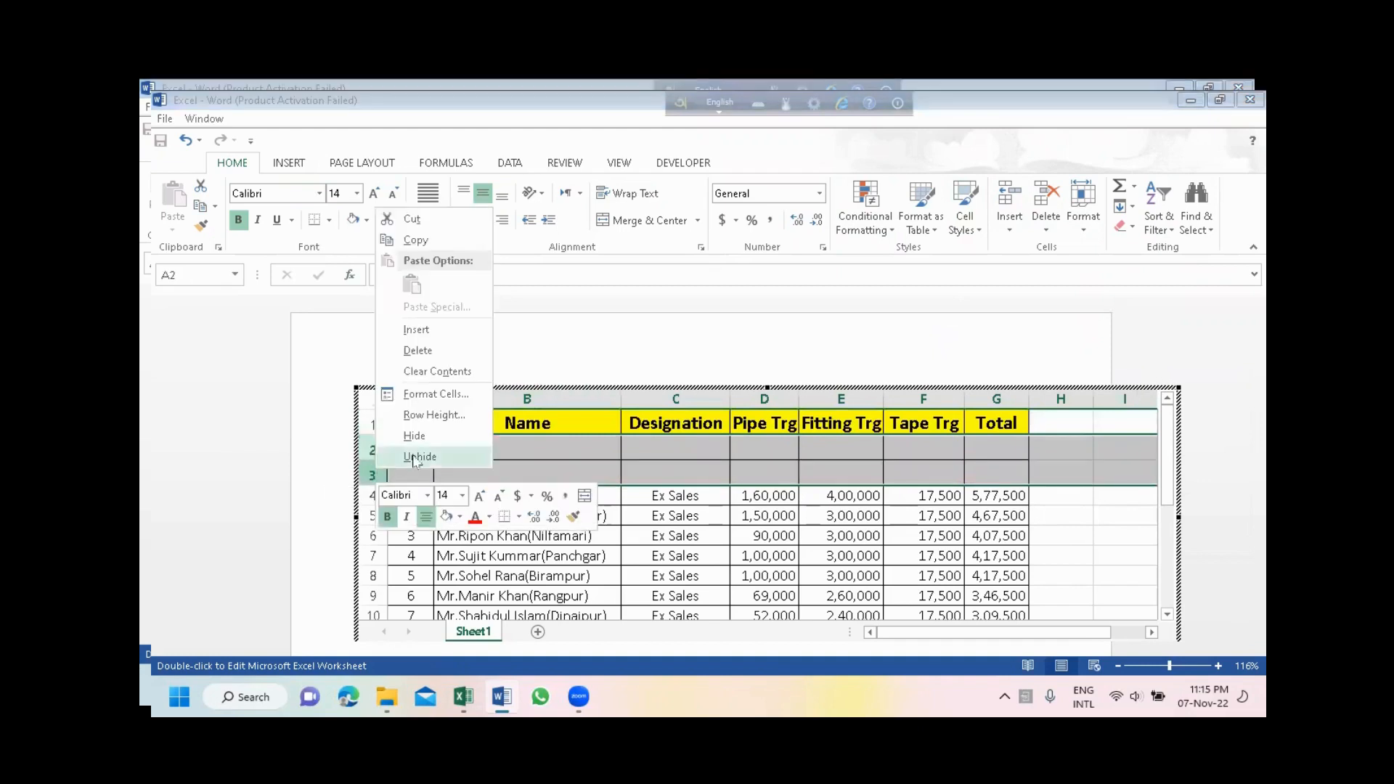
pyautogui.click(434, 351)
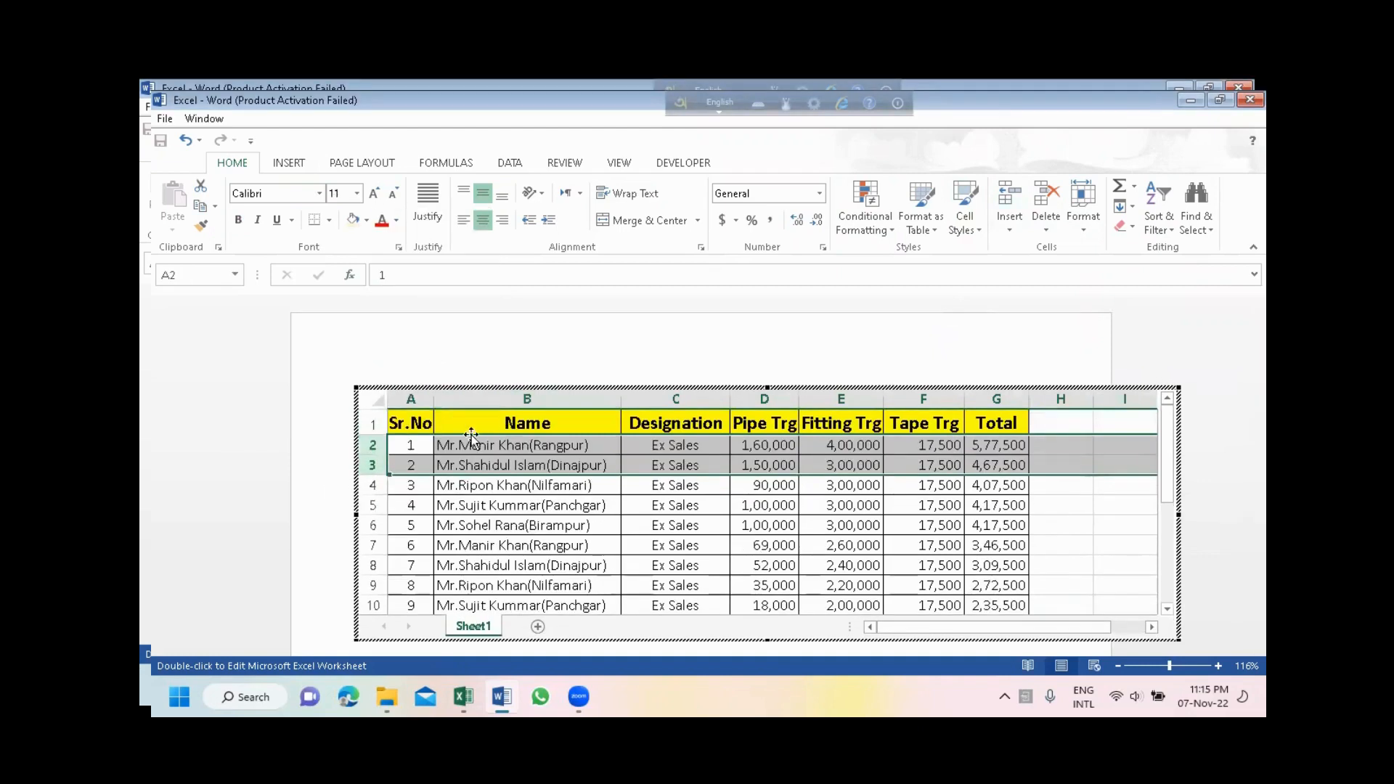
# - Insert a blank row above the yellow header row of the embedded worksheet
pyautogui.click(374, 424)
pyautogui.rightClick(373, 423)
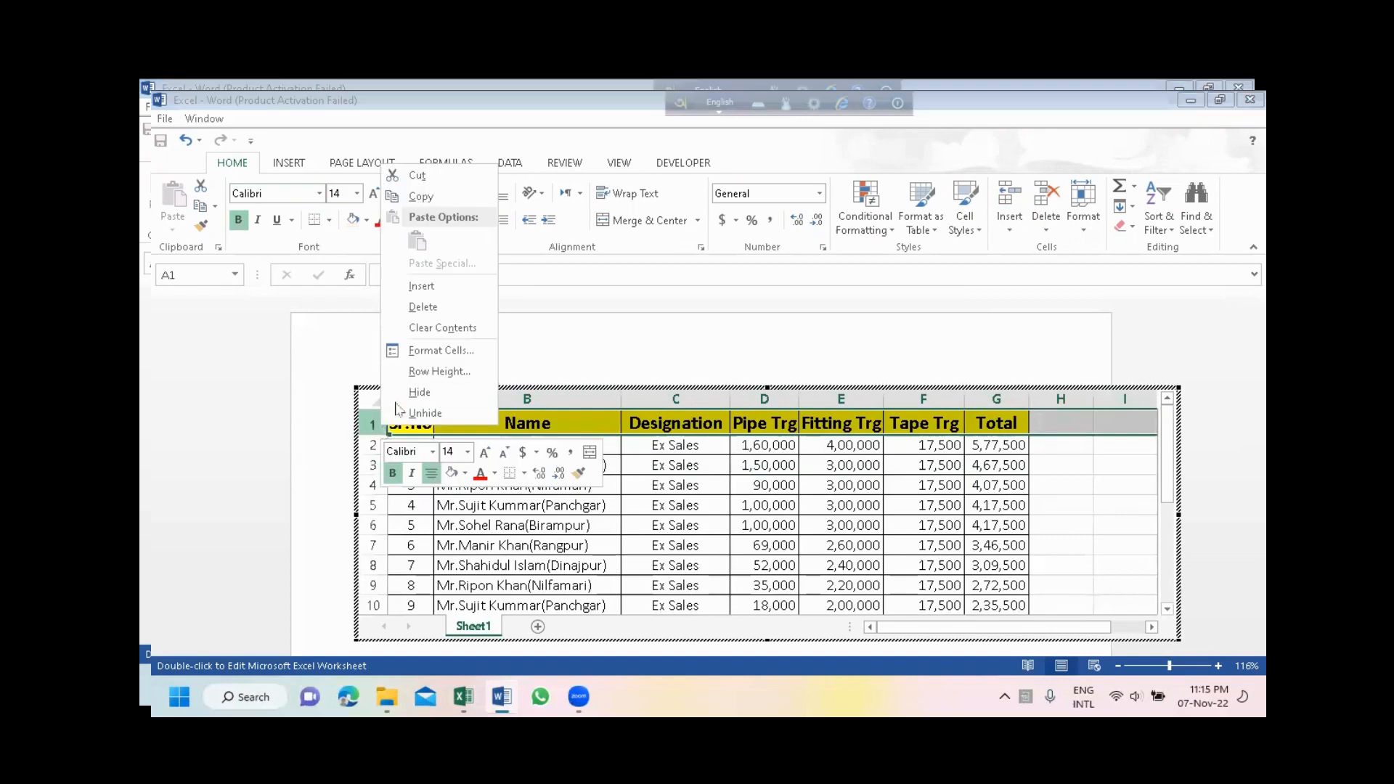
pyautogui.click(422, 286)
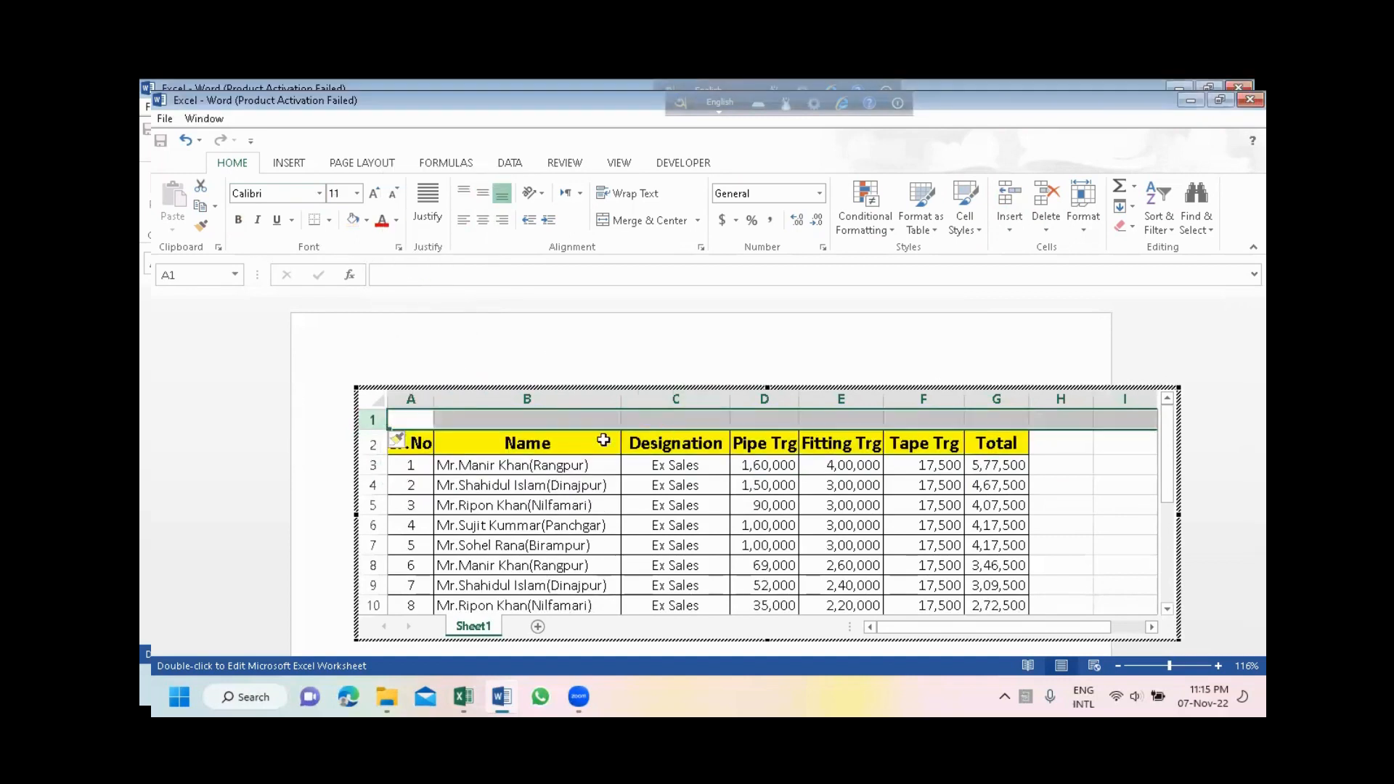
# - Merge and center cells A1:G1 and enter the title "For the Month Of November-2022"
pyautogui.click(473, 420)
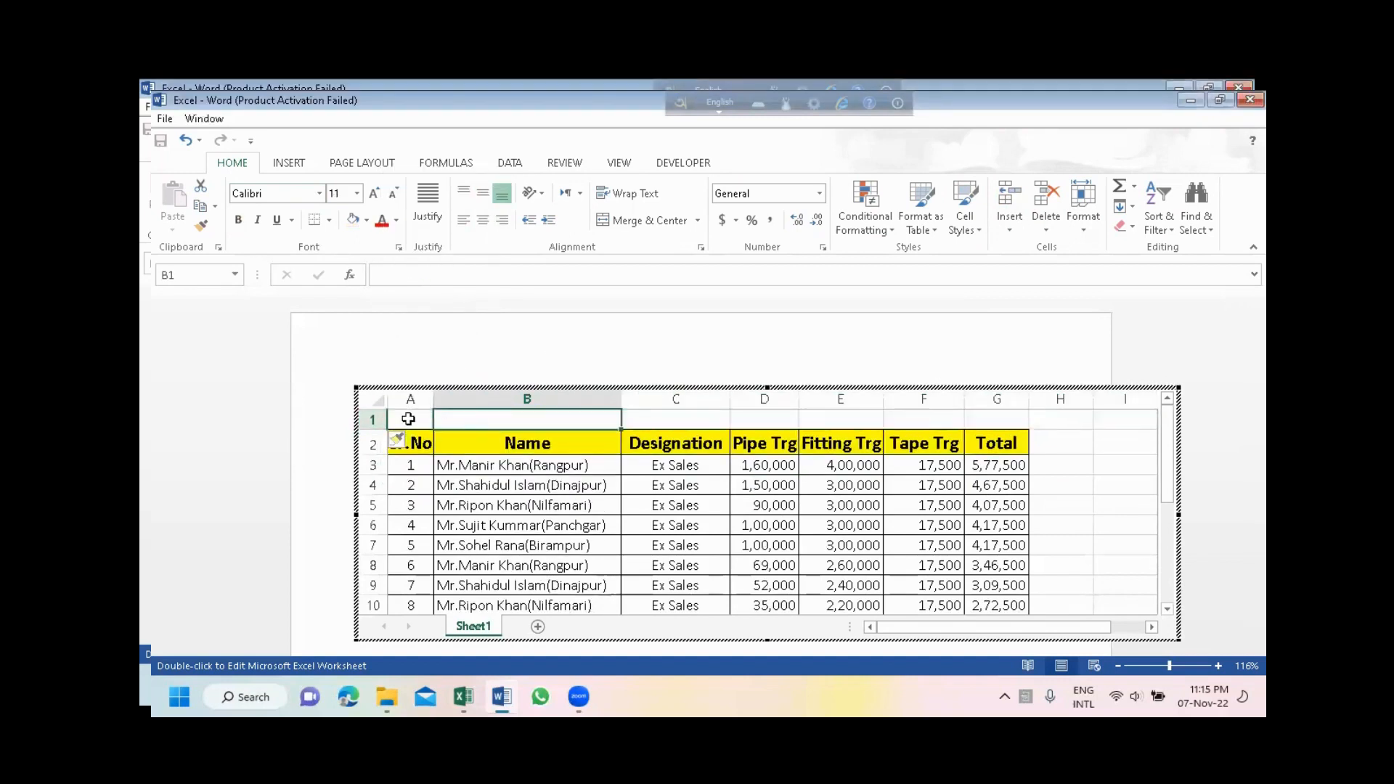
pyautogui.moveTo(420, 414); pyautogui.dragTo(977, 423)
pyautogui.write('For the Month O')
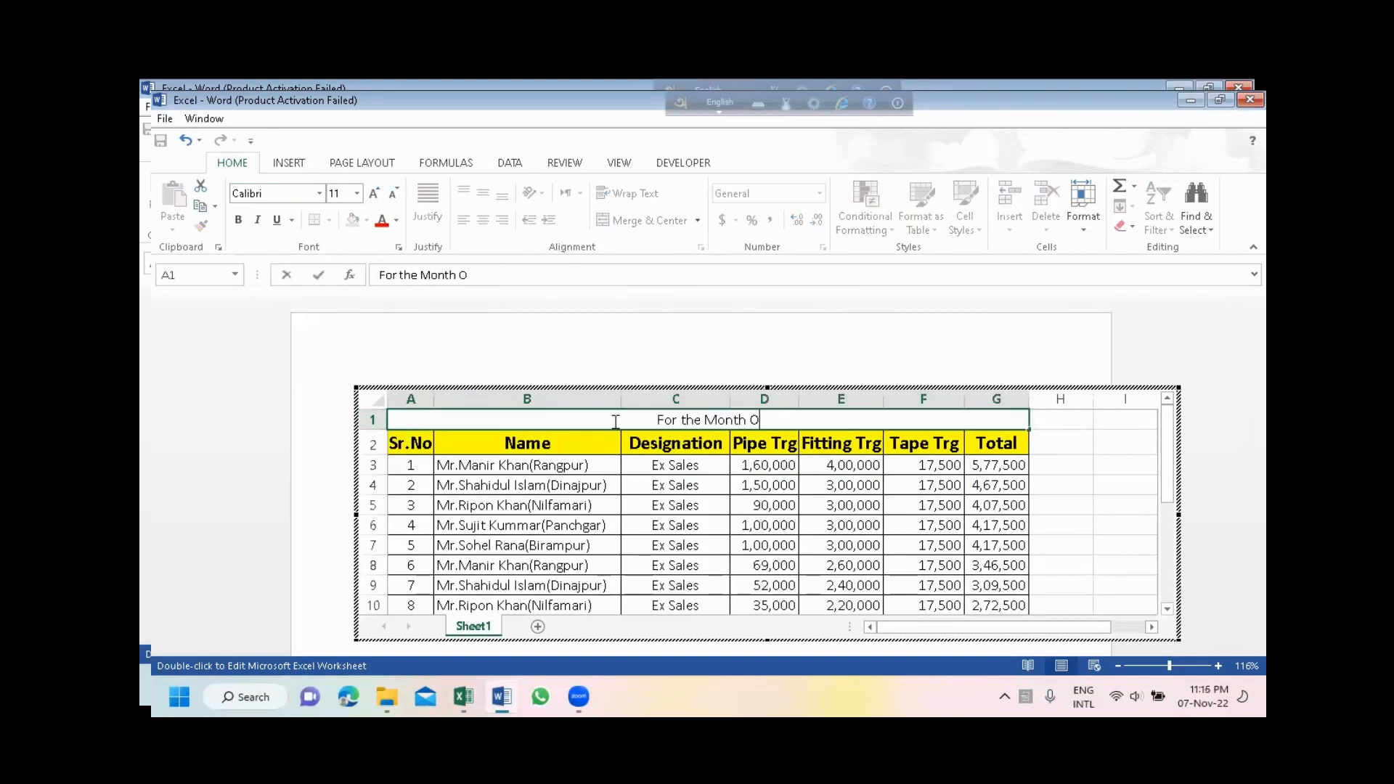
pyautogui.write('f No')
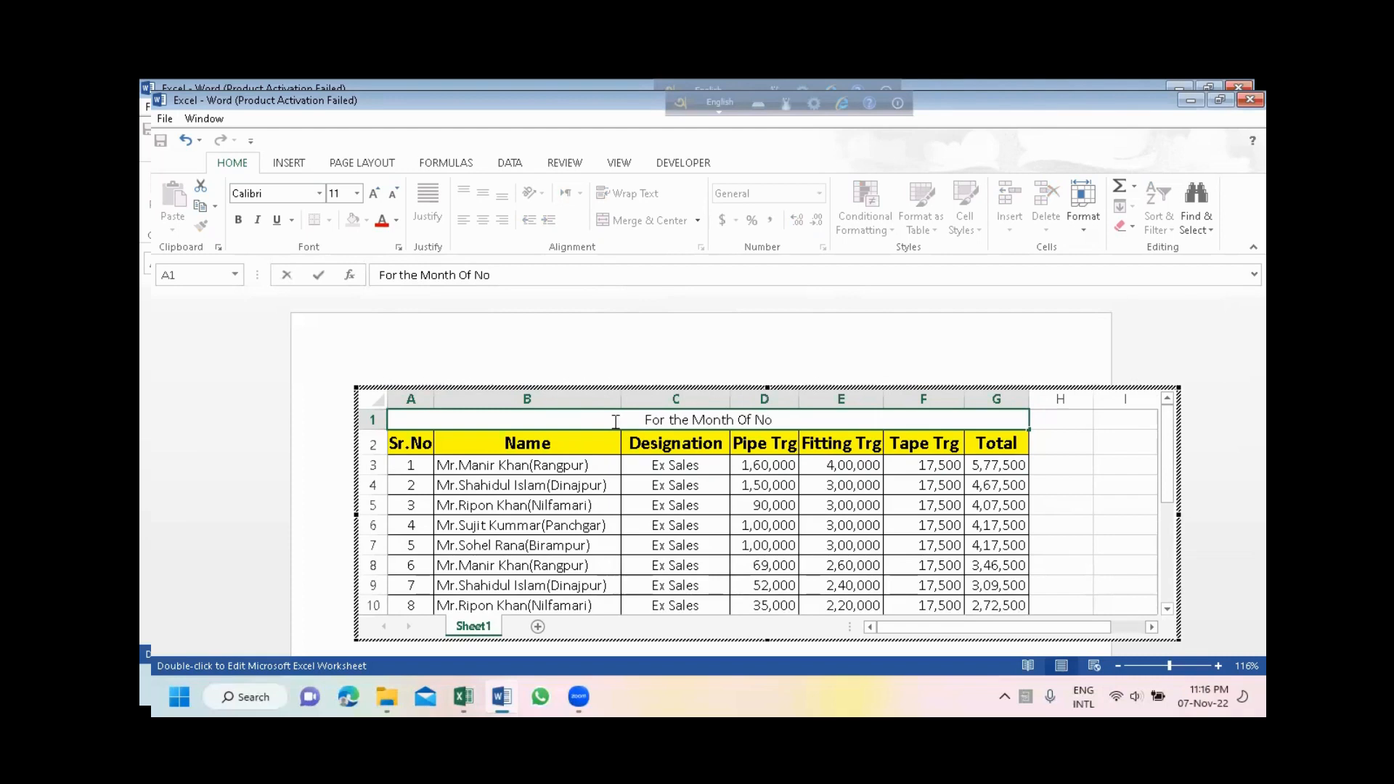
pyautogui.write('vem')
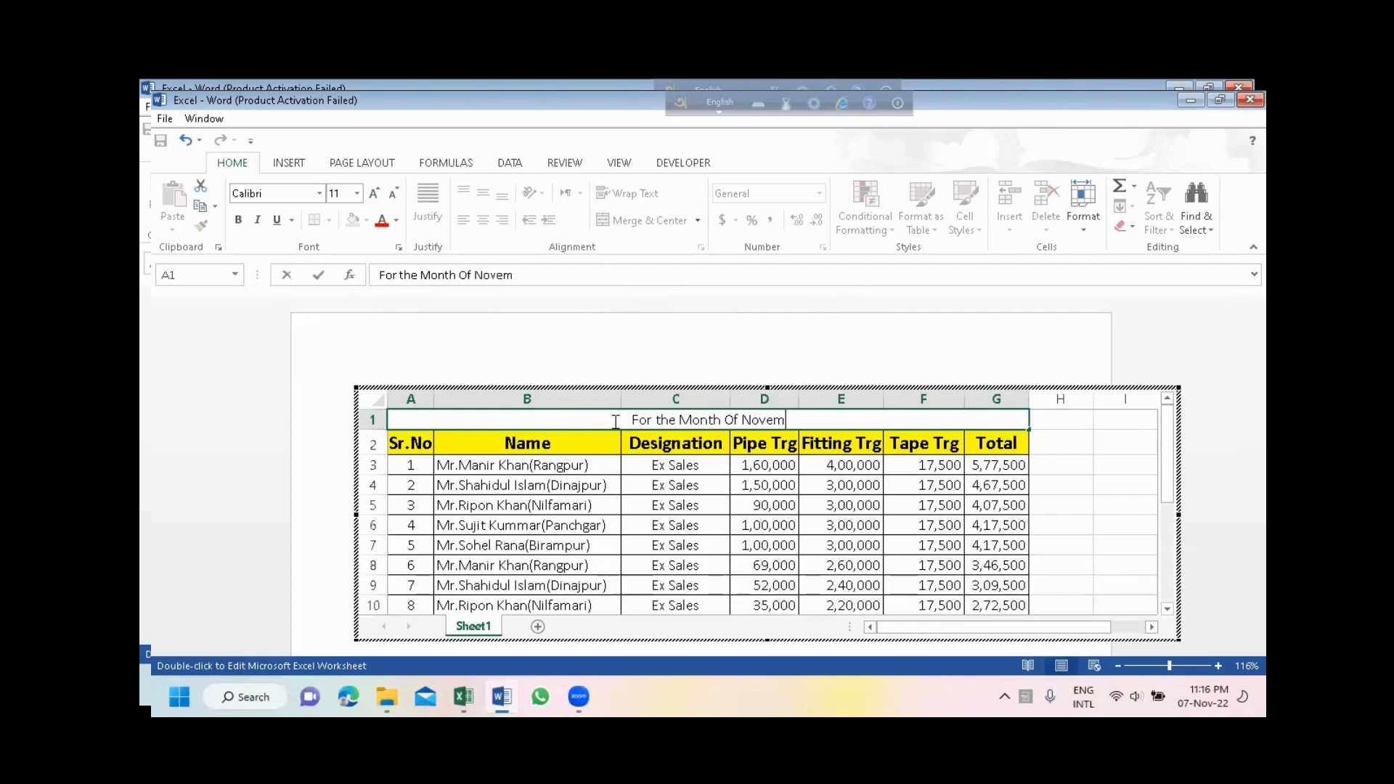
pyautogui.write('ber')
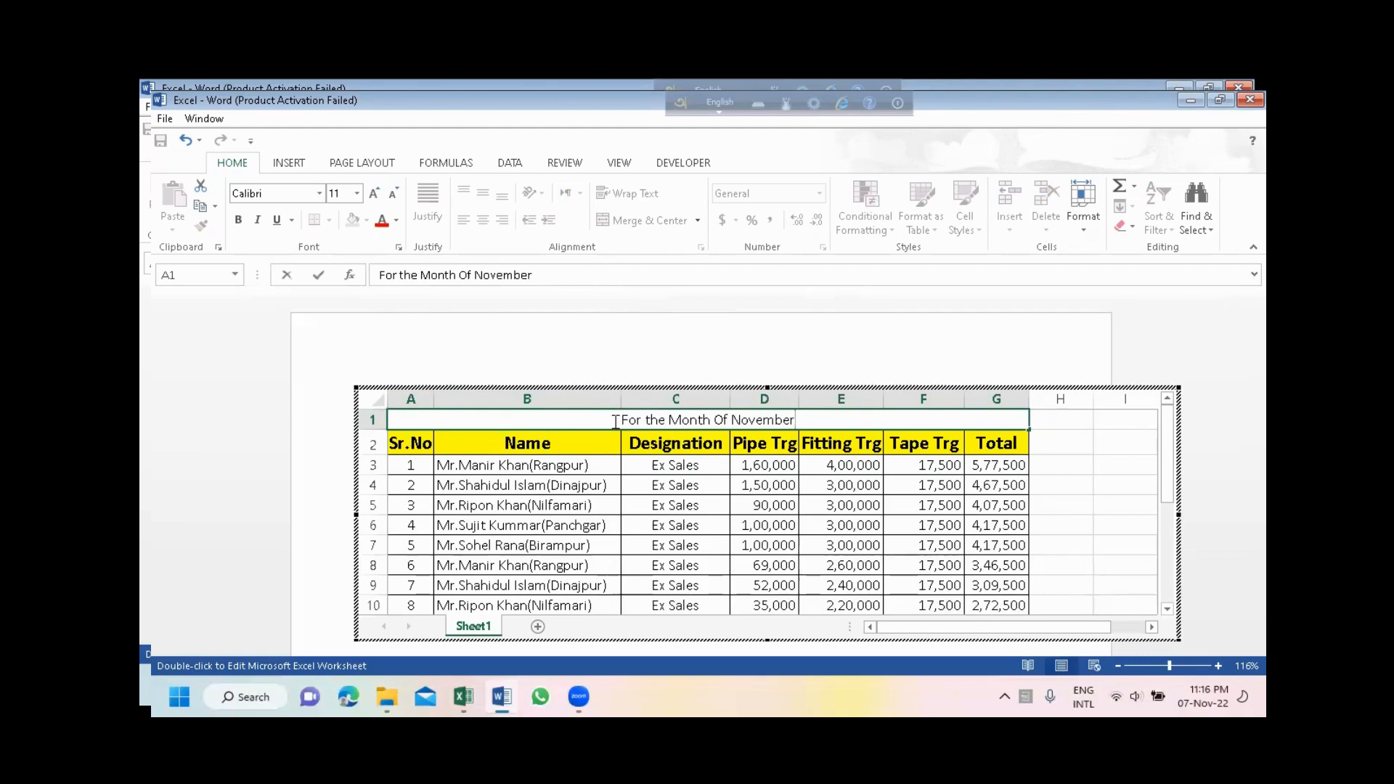
pyautogui.write('-')
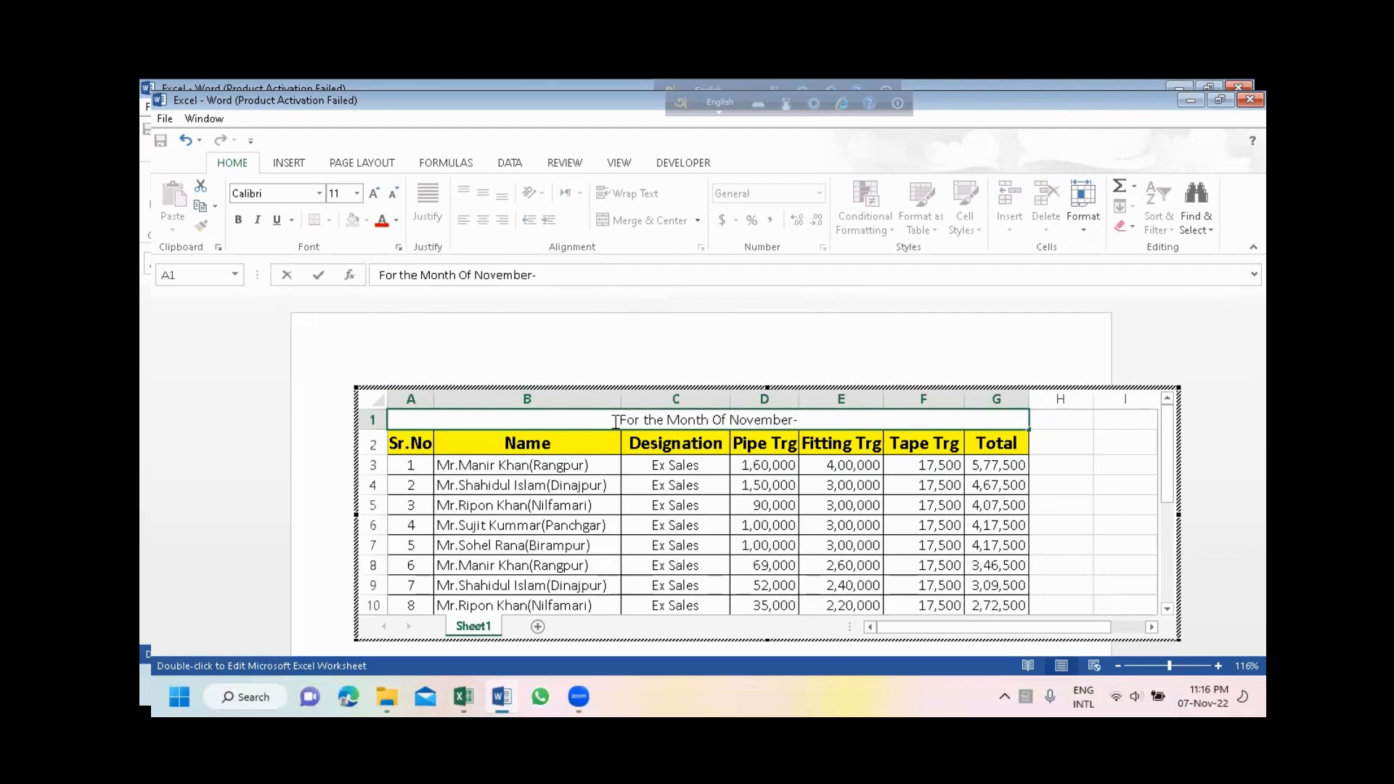
pyautogui.write('2022')
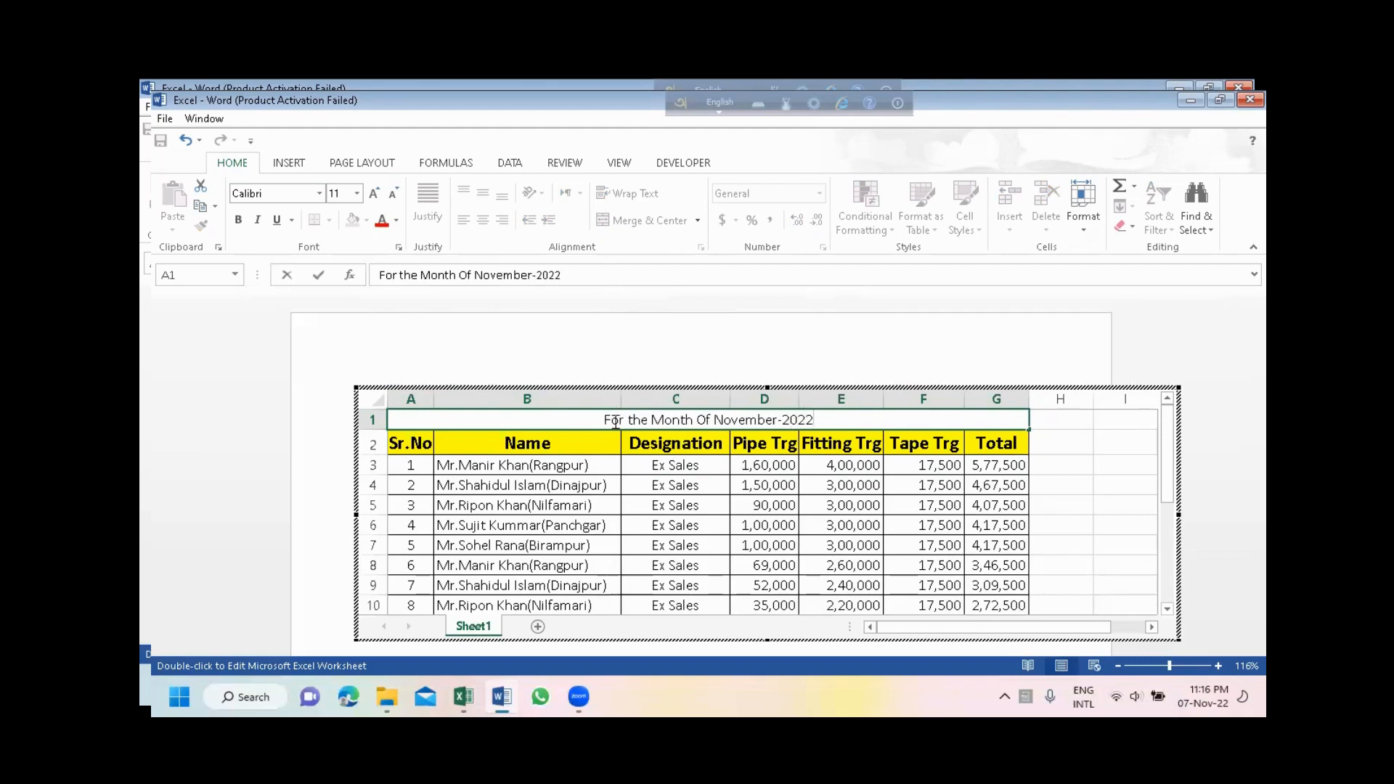
pyautogui.click(834, 506)
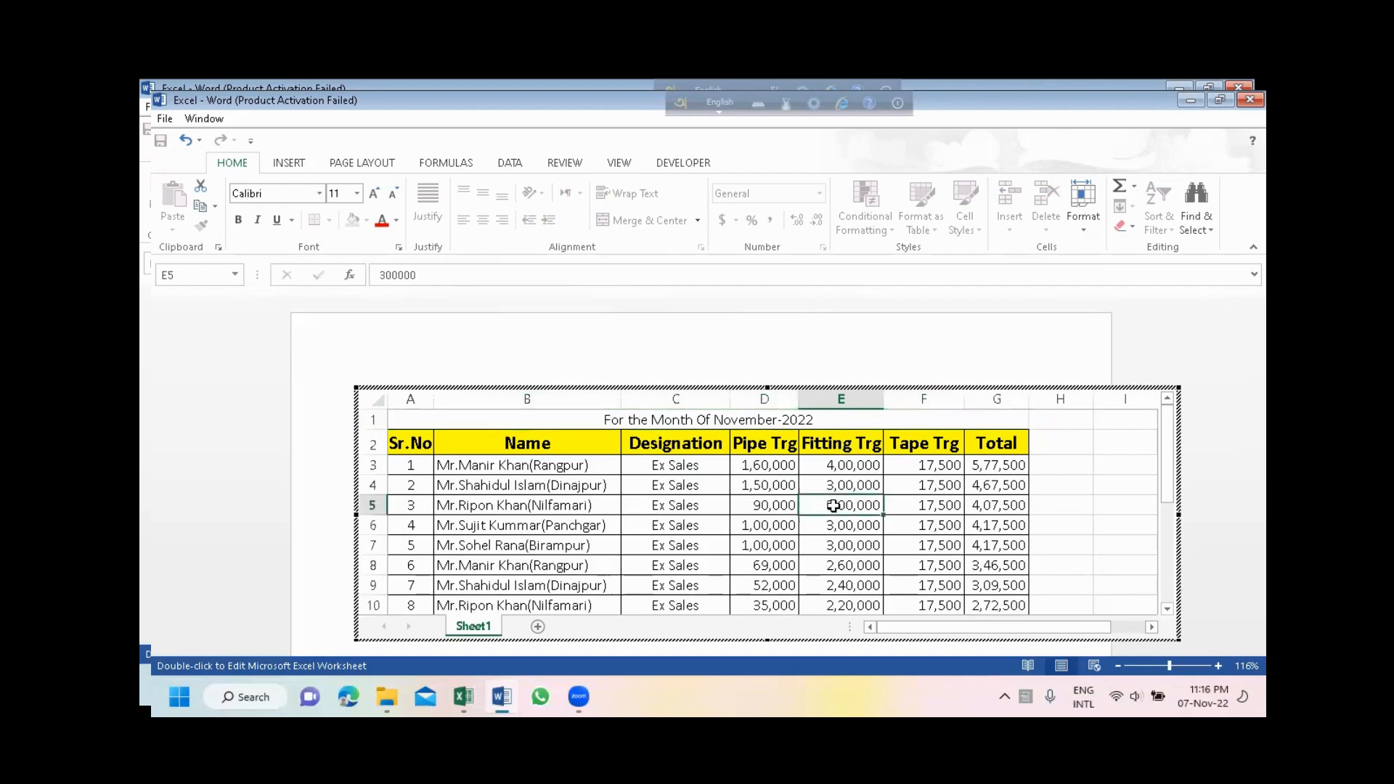
# - Format the merged title in row 1 as bold, size 14, with purple font color
pyautogui.click(799, 420)
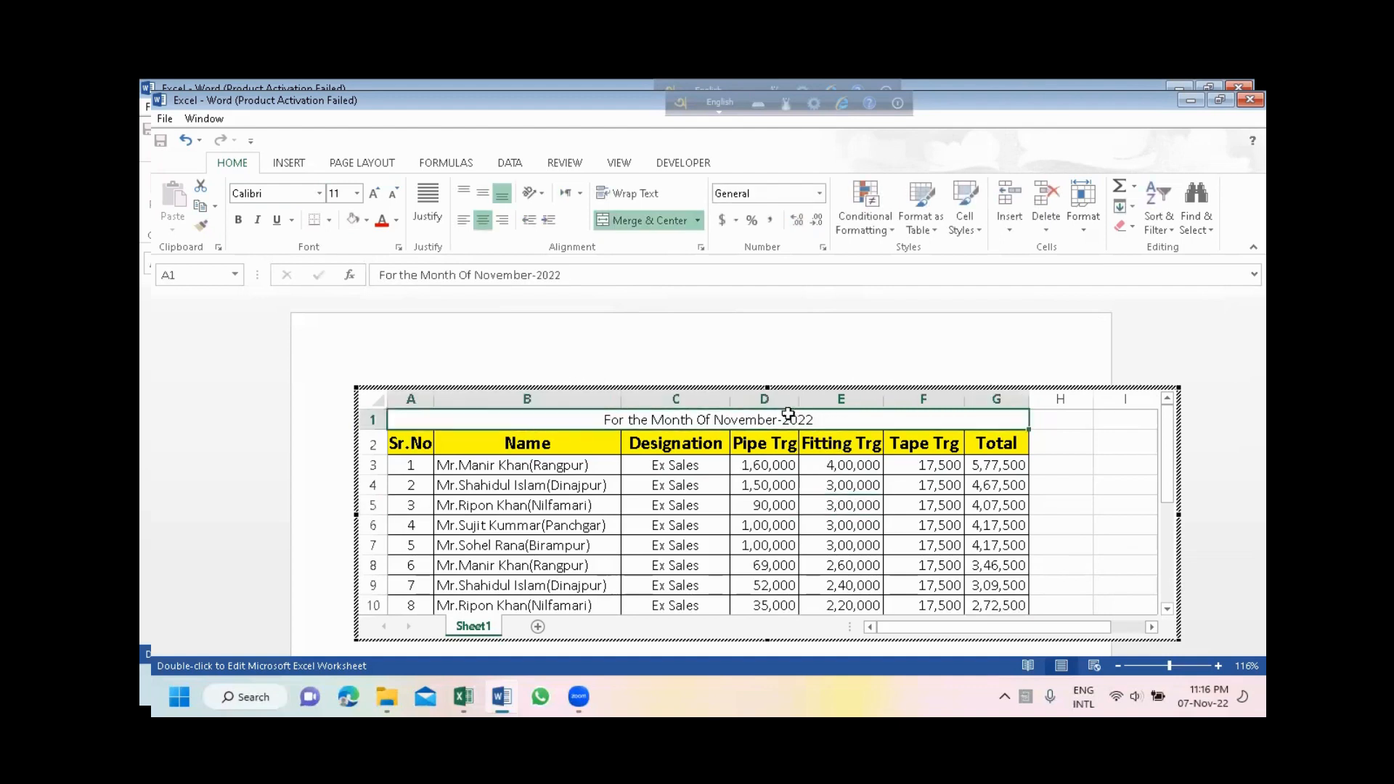
pyautogui.click(373, 195)
pyautogui.click(373, 194)
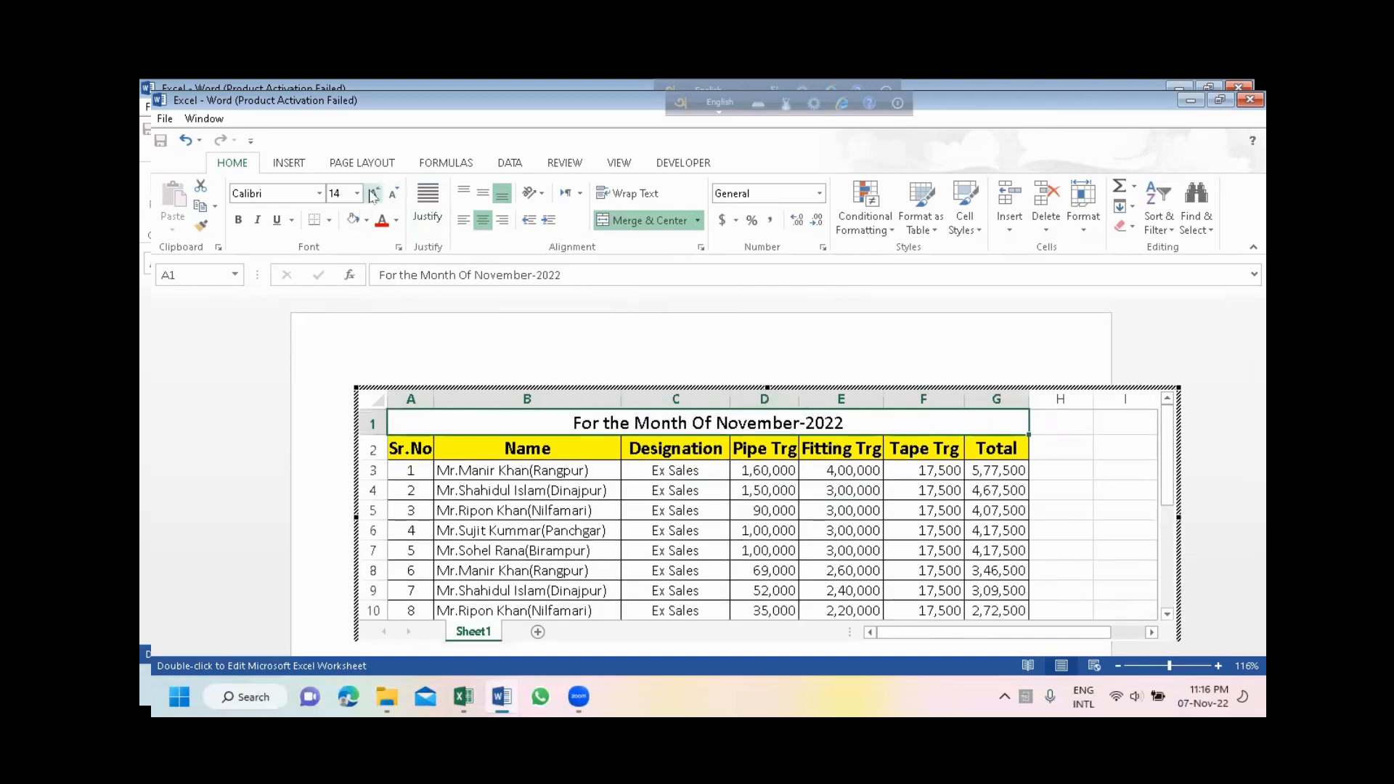
pyautogui.click(239, 221)
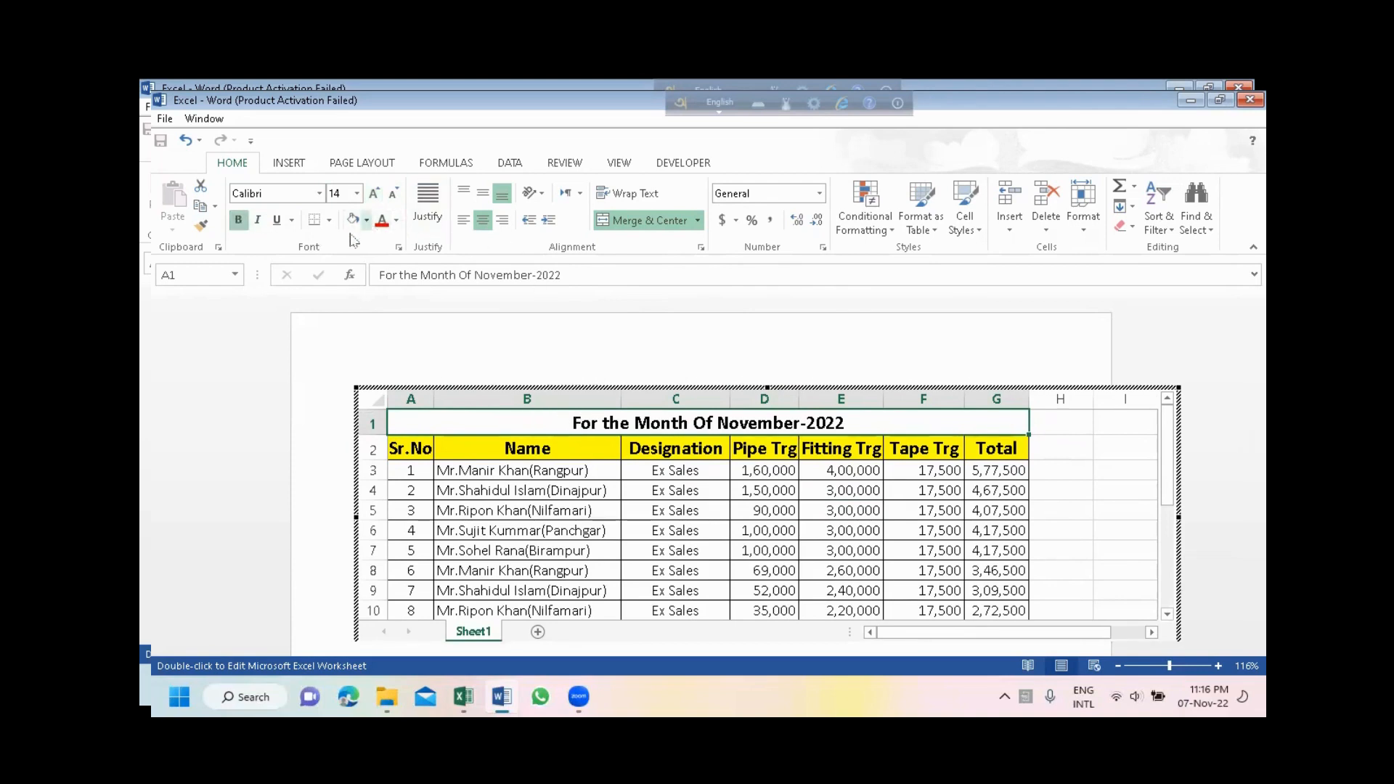
pyautogui.click(396, 221)
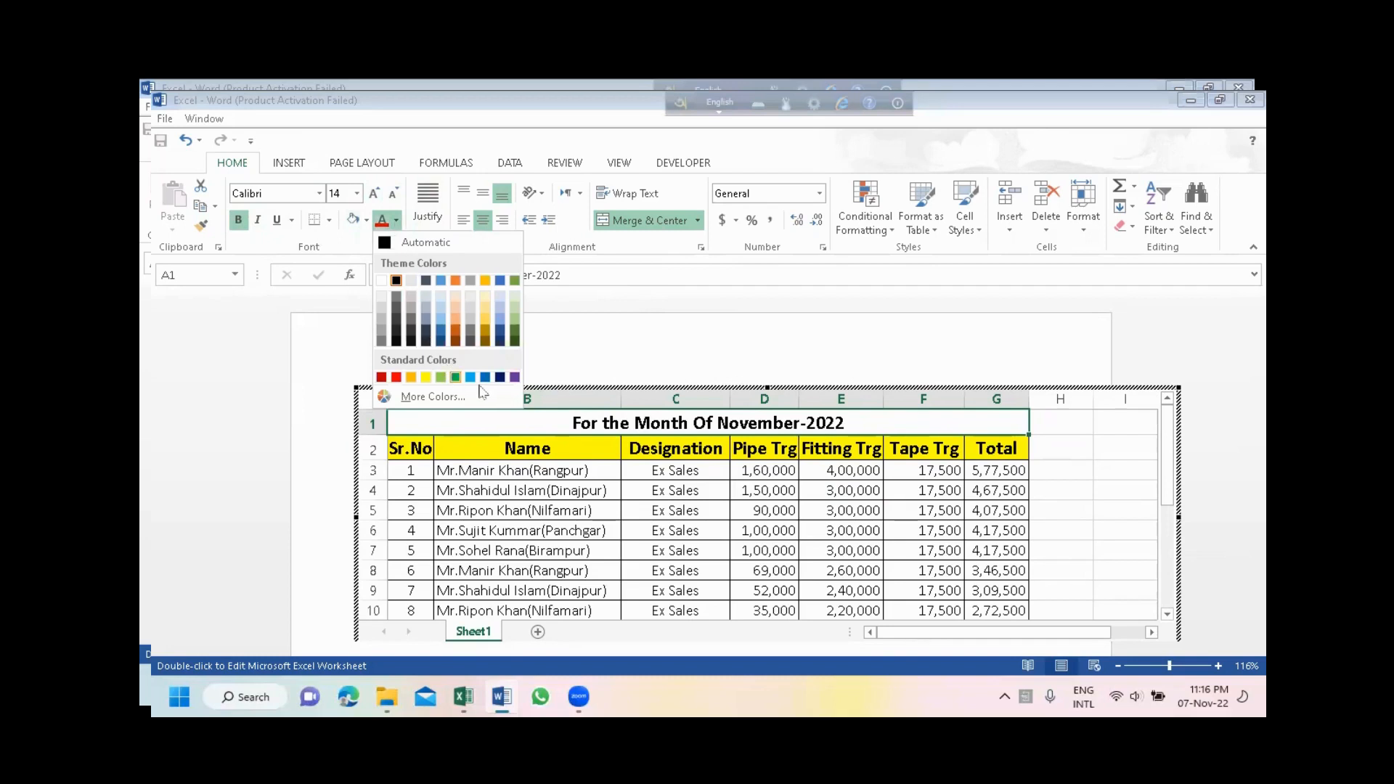
pyautogui.click(513, 380)
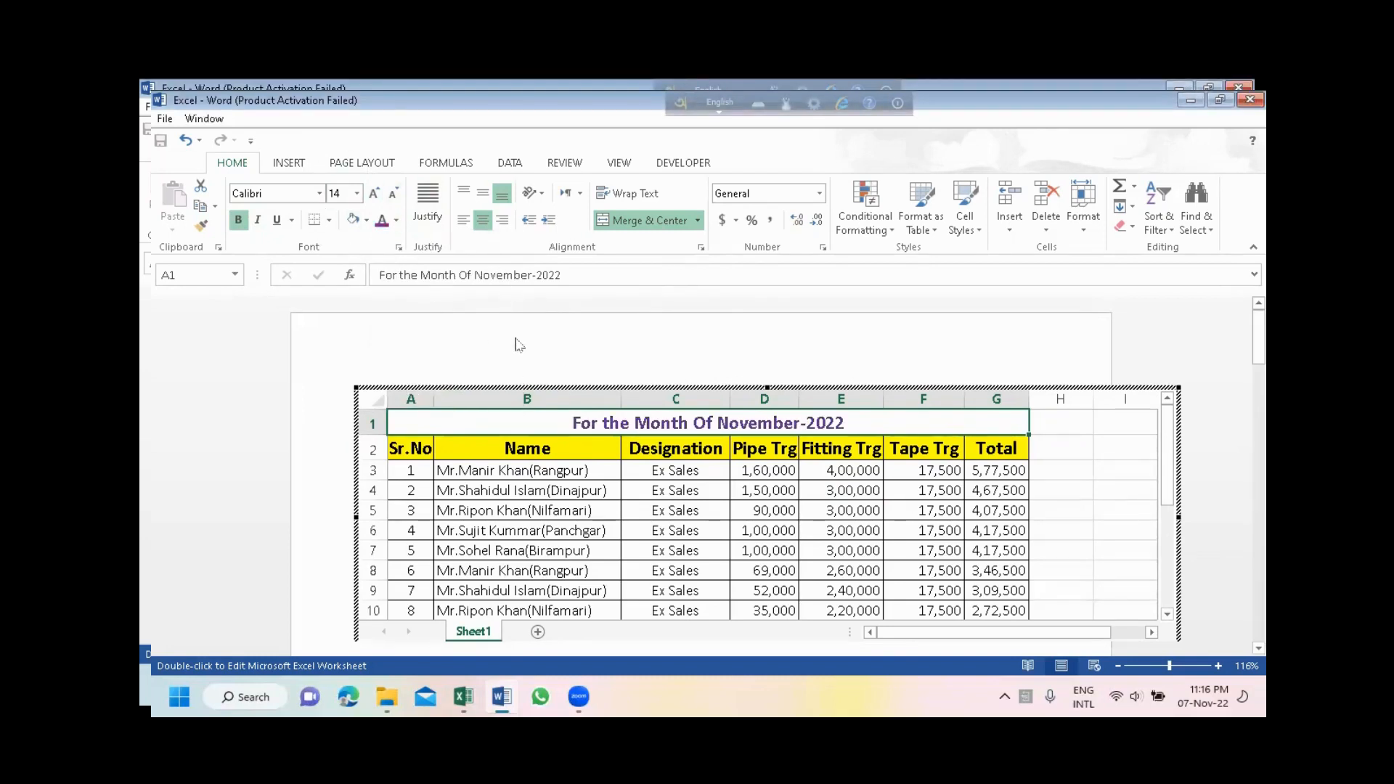
# - Return to the document to view the titled table, and open the embedded worksheet for editing again
pyautogui.click(517, 345)
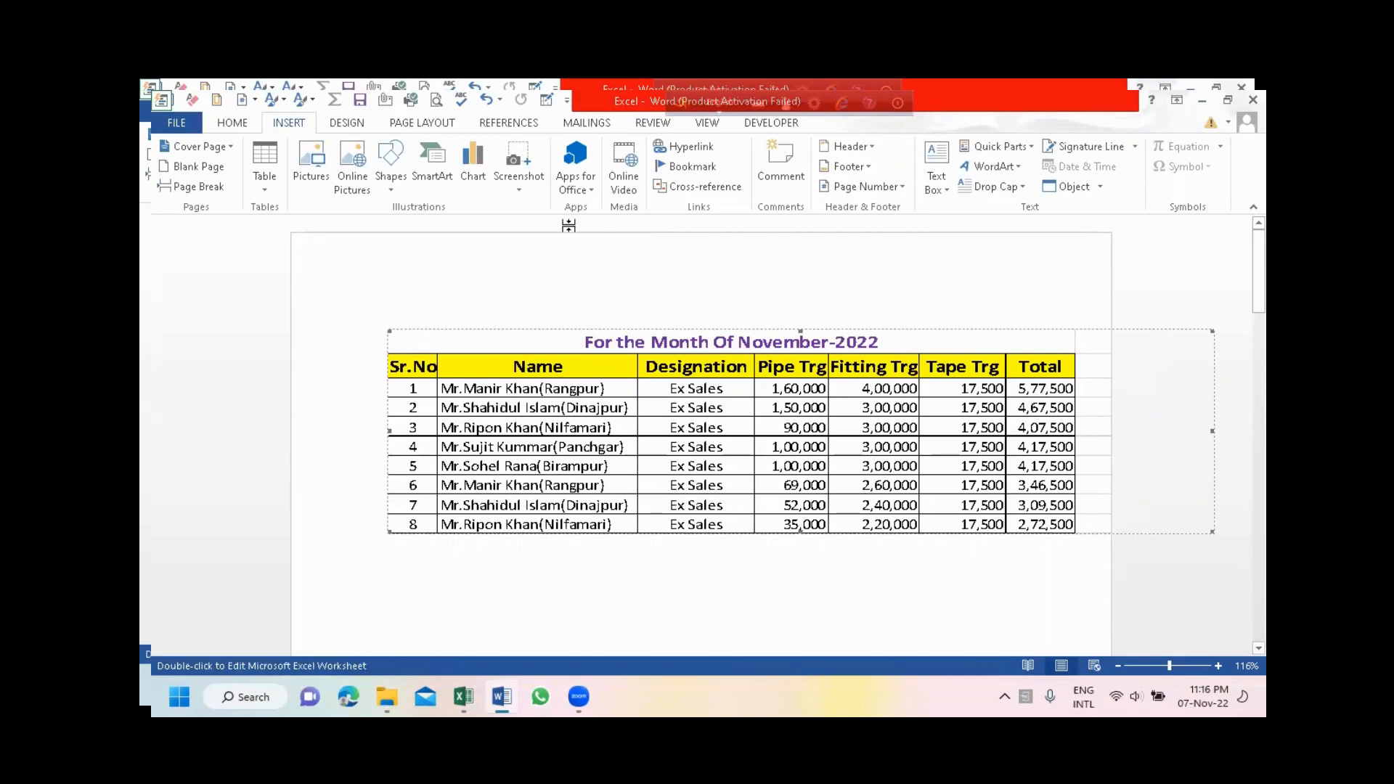
pyautogui.doubleClick(677, 411)
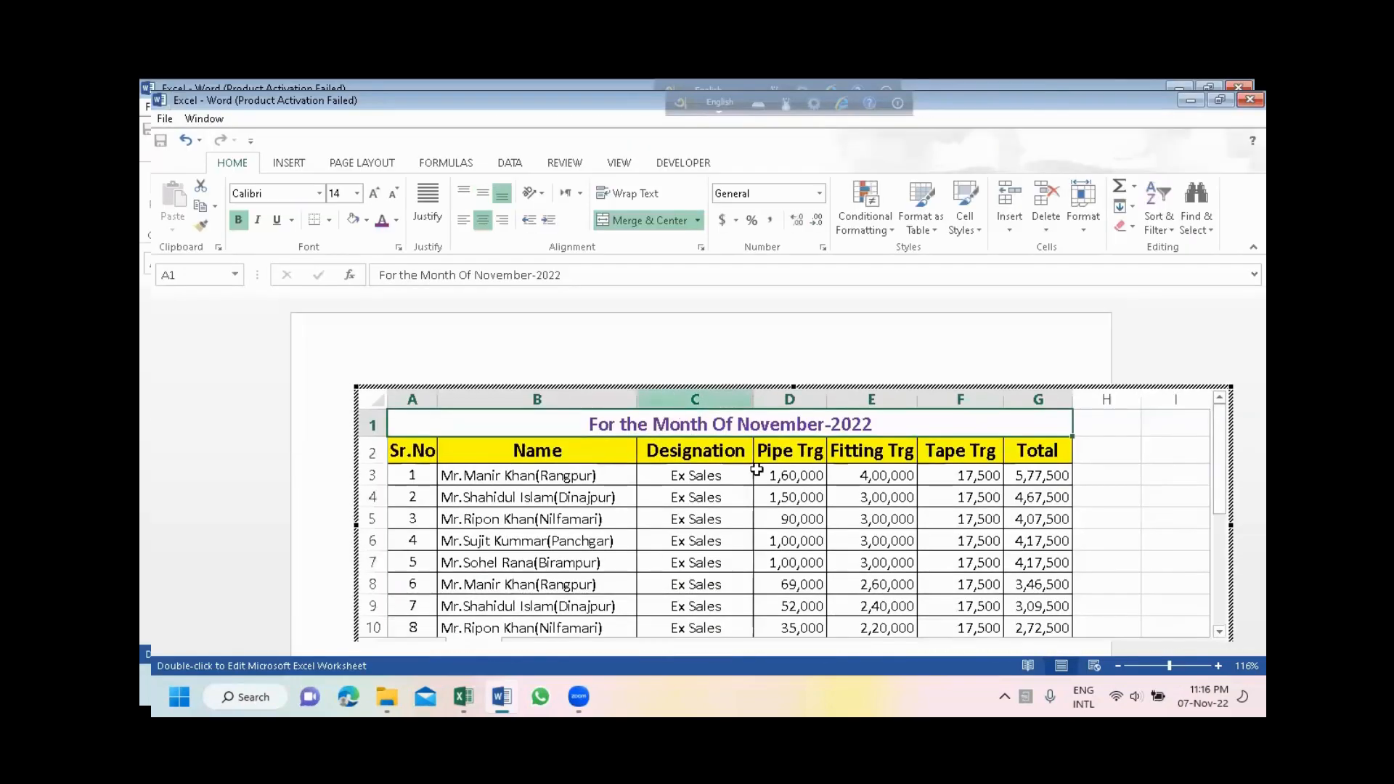
pyautogui.click(613, 227)
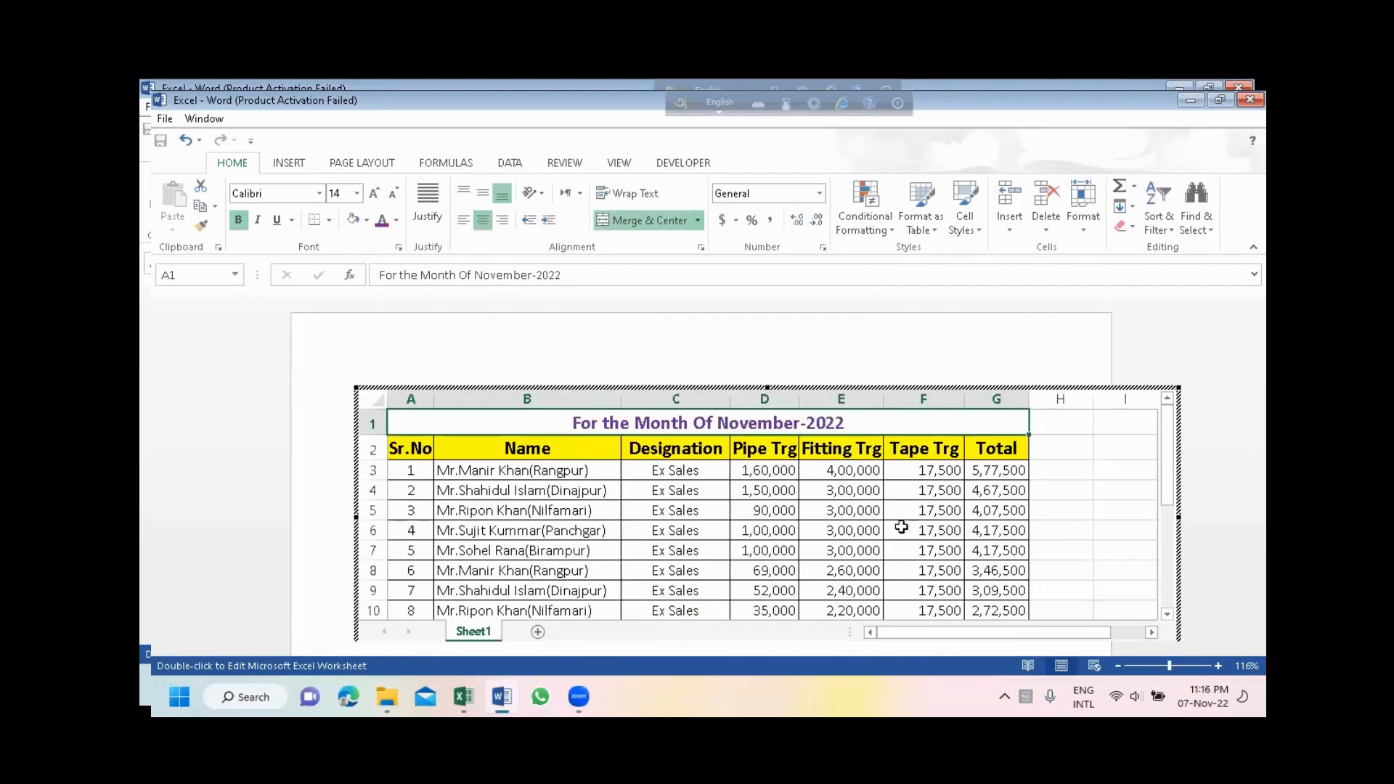